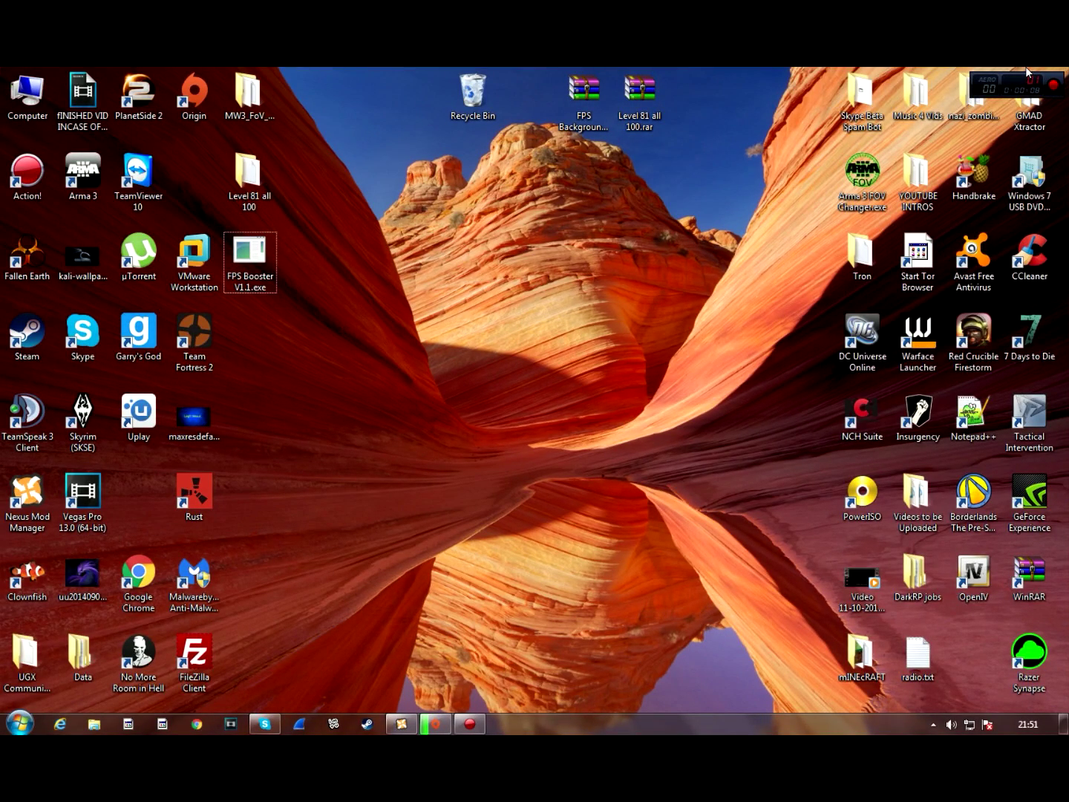
Step: Check Origin's download, then minimize Origin to reveal the desktop
click(450, 726)
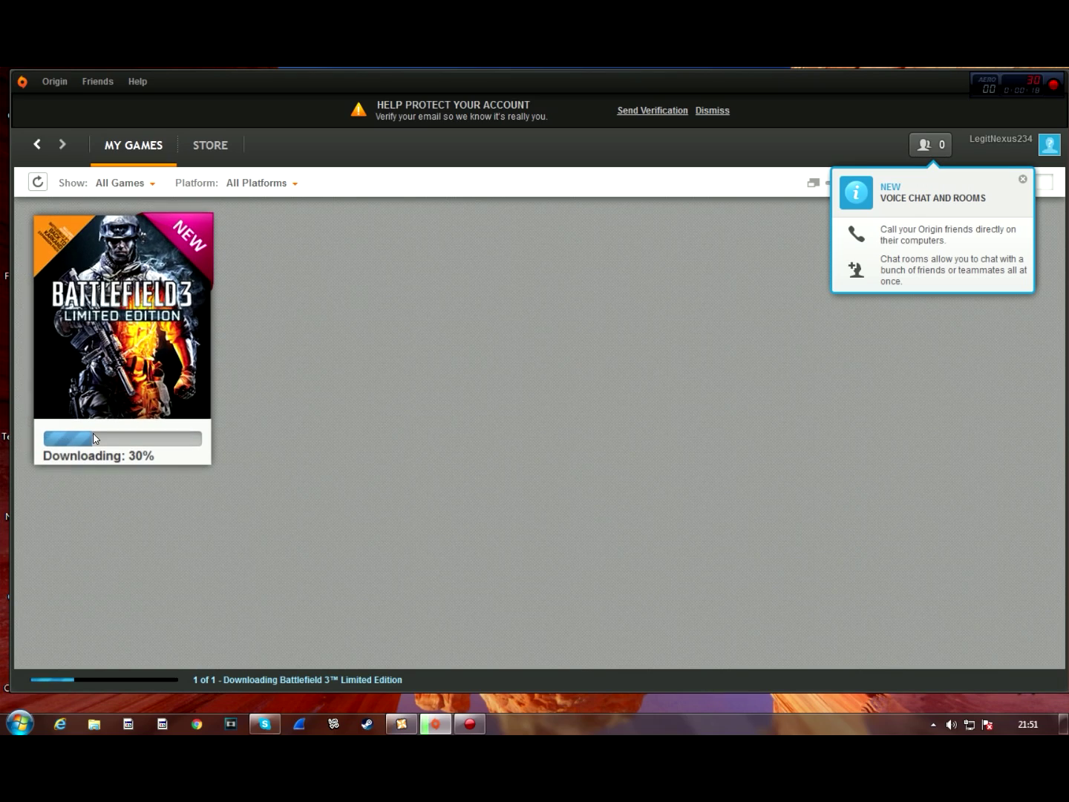
mouse_move(94, 448)
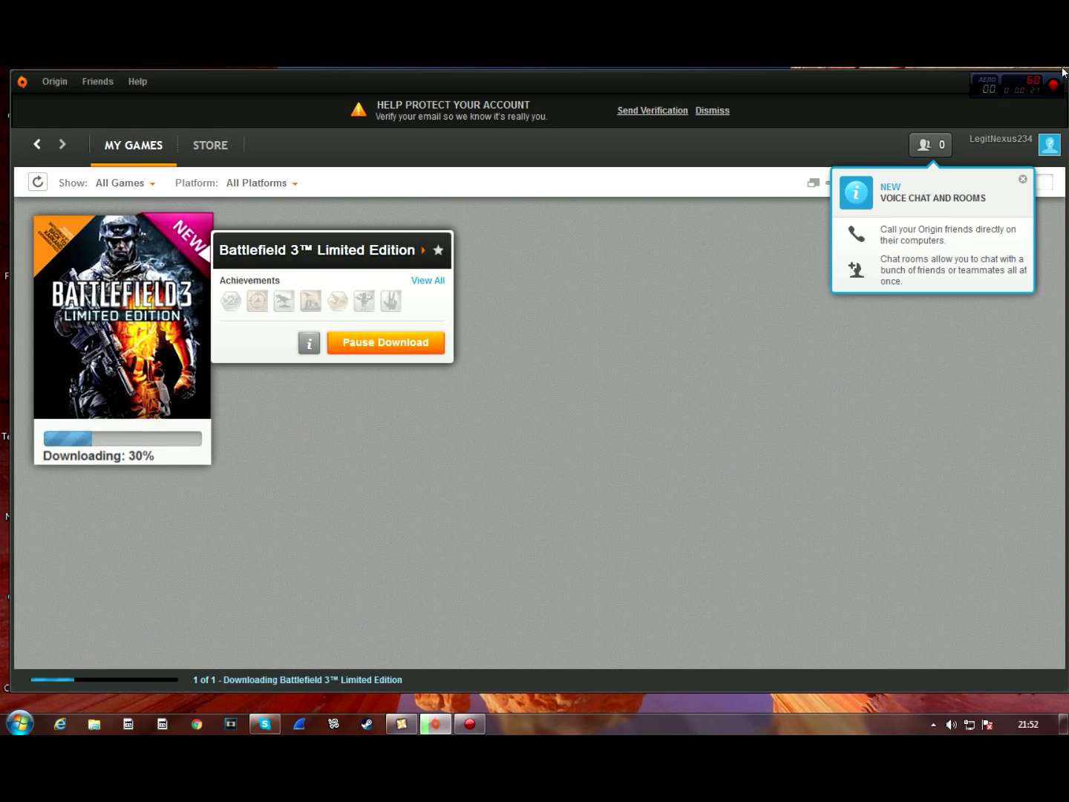
drag(965, 80, 849, 147)
click(873, 138)
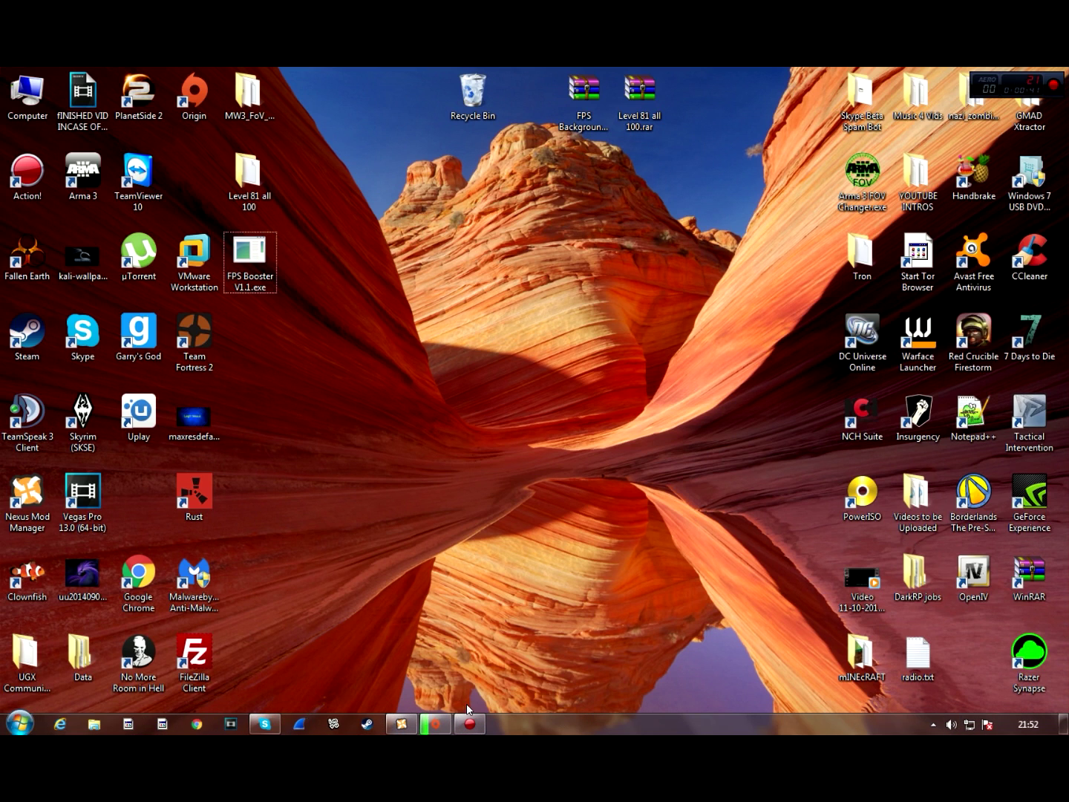
Step: Launch Task Manager from the taskbar and switch to its Processes list
right_click(510, 721)
click(579, 675)
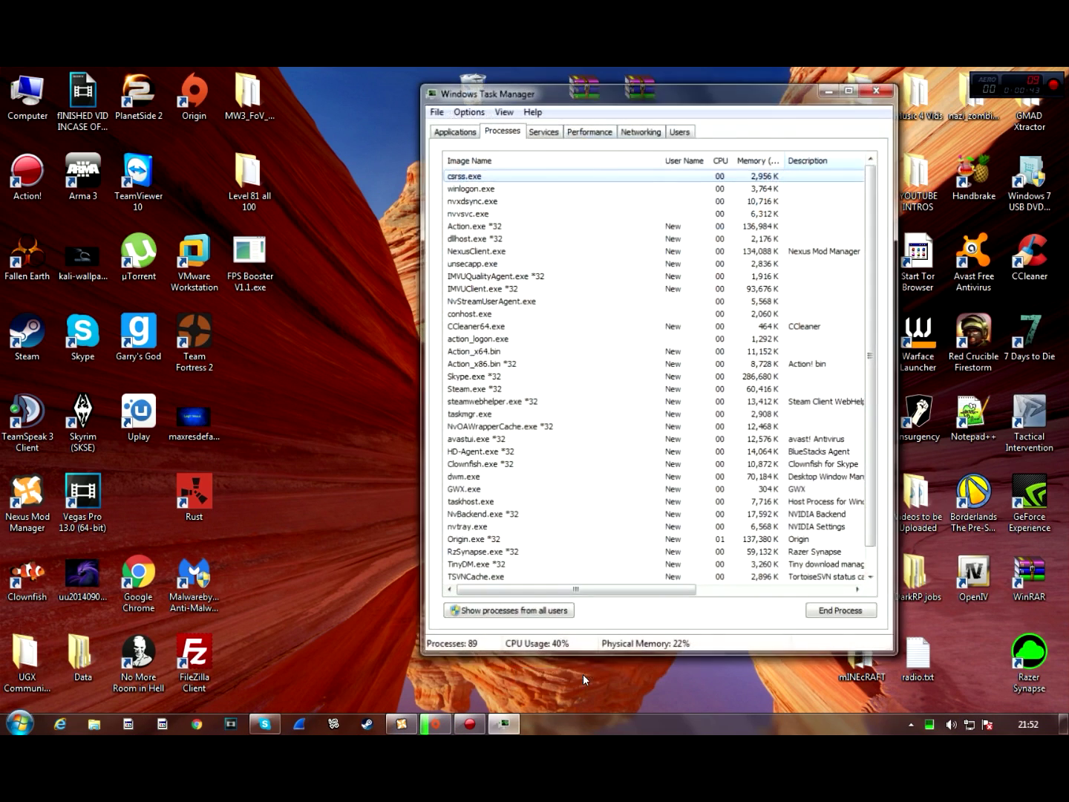
drag(597, 99, 471, 89)
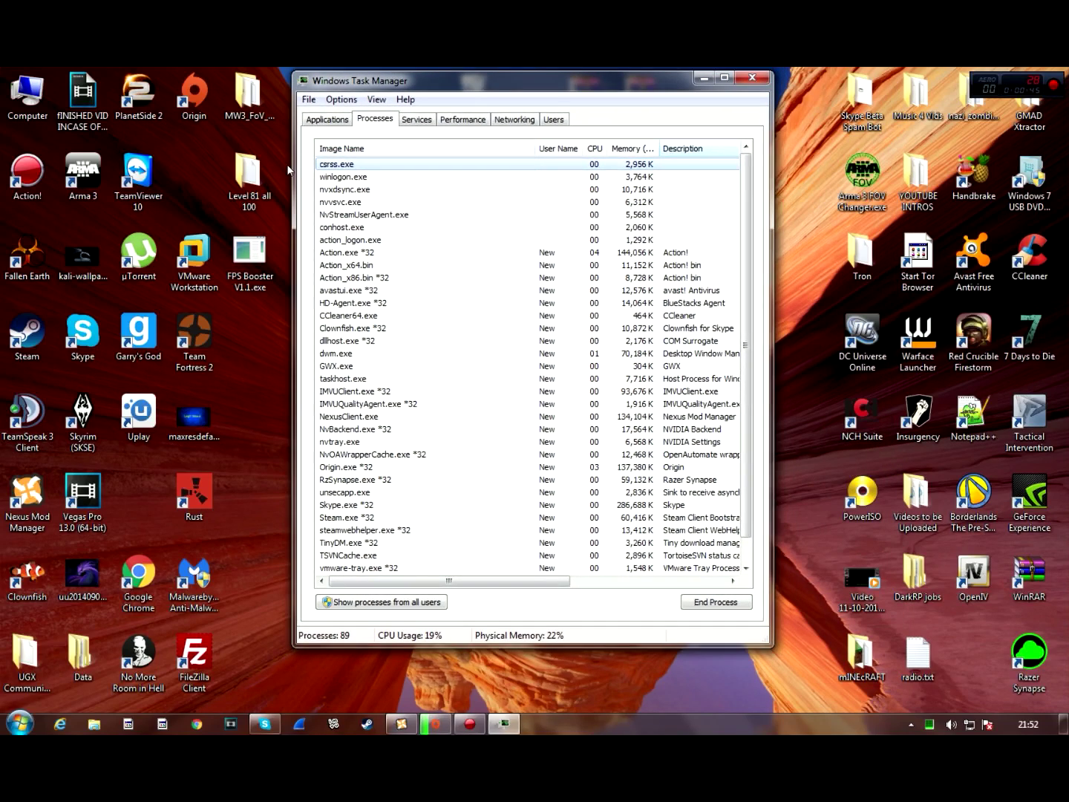
click(326, 120)
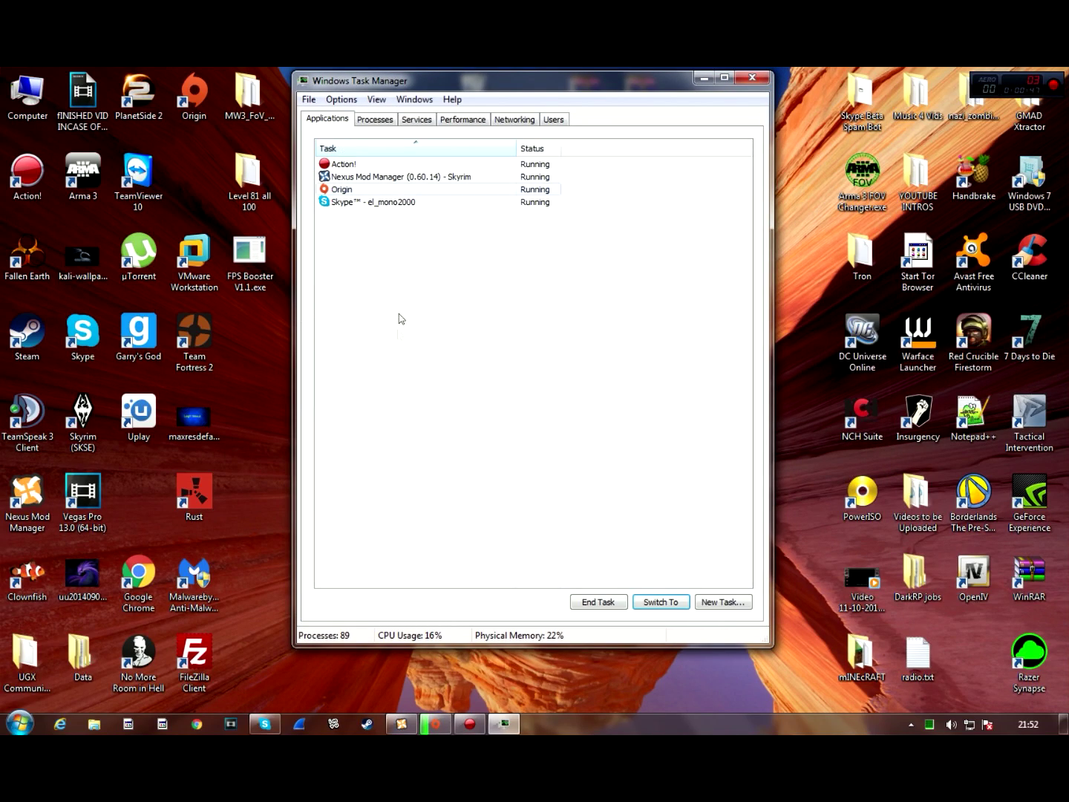
right_click(430, 189)
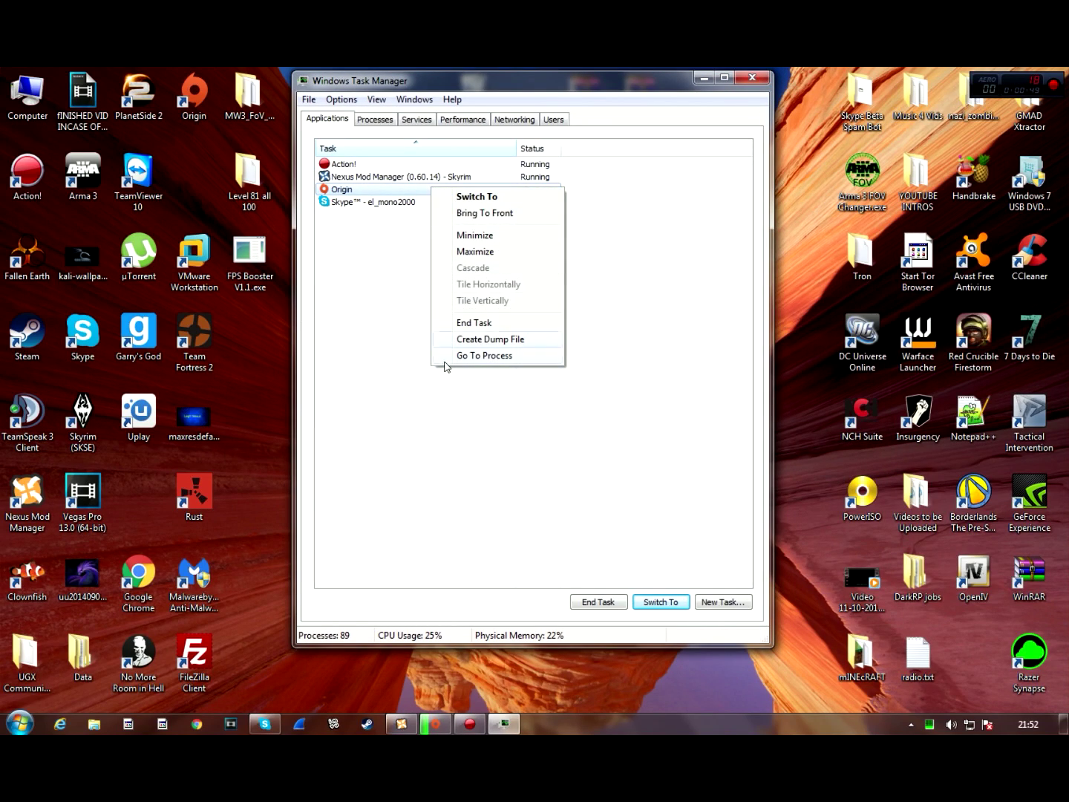
click(455, 391)
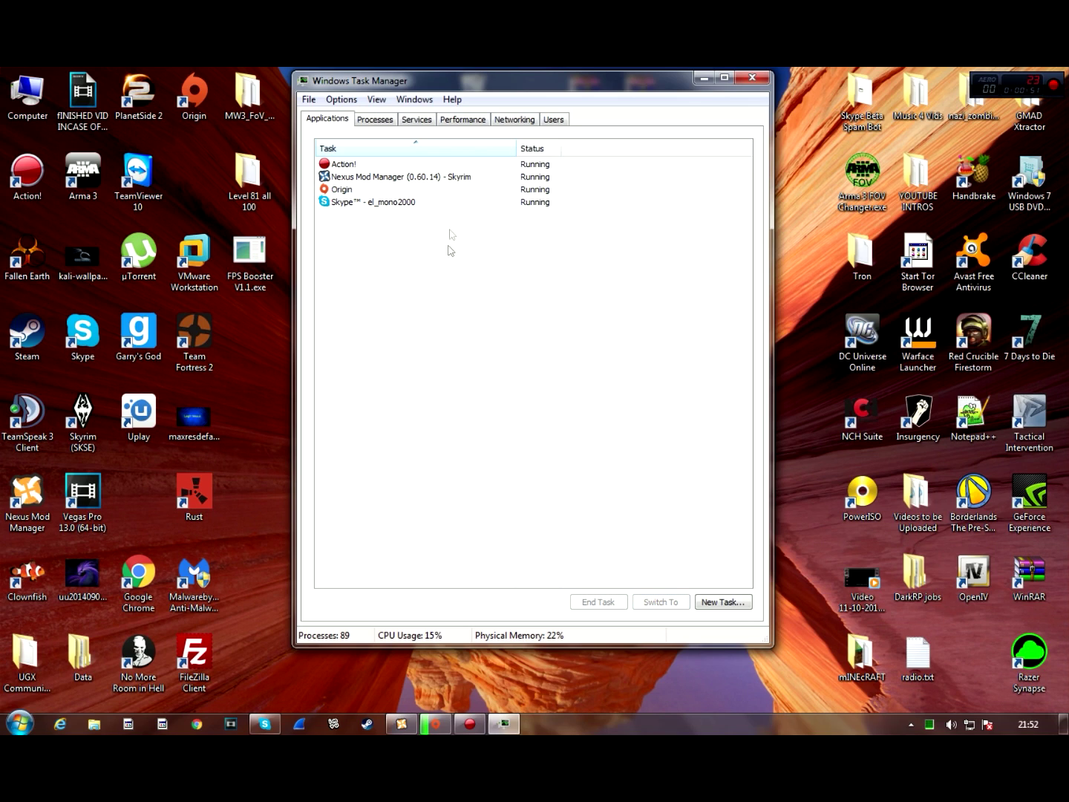
click(377, 120)
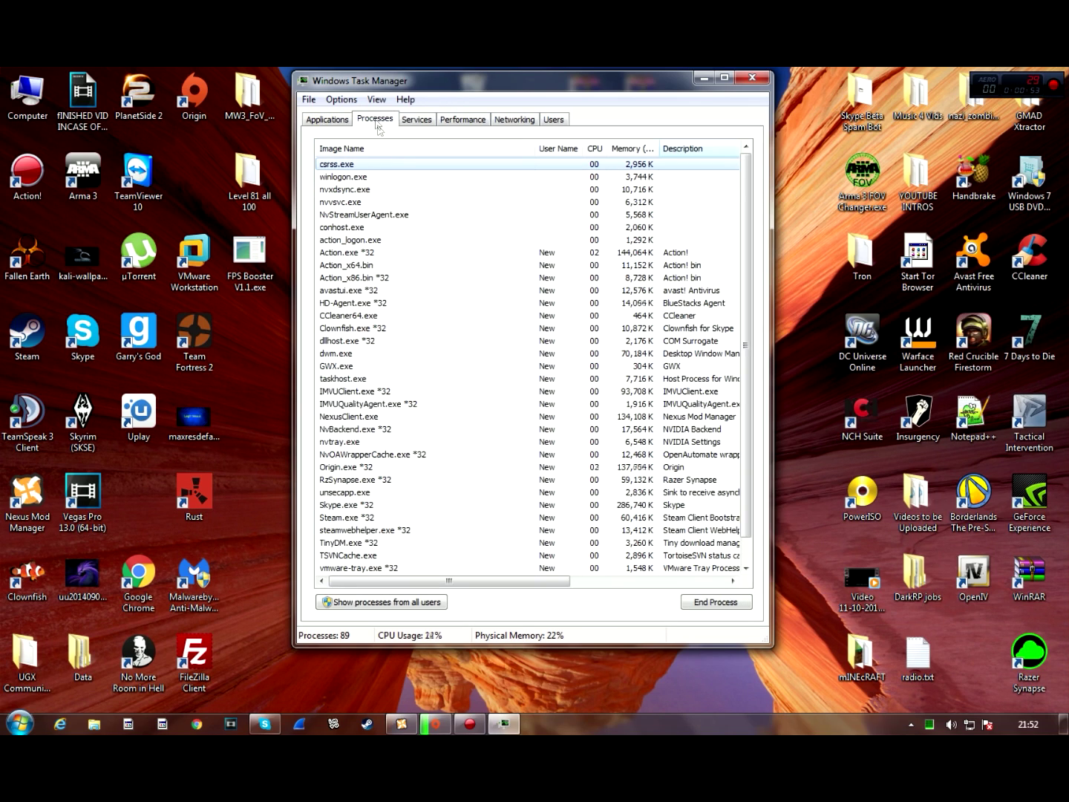
Step: Set Origin.exe's priority to Realtime; Windows falls back to High instead
right_click(412, 468)
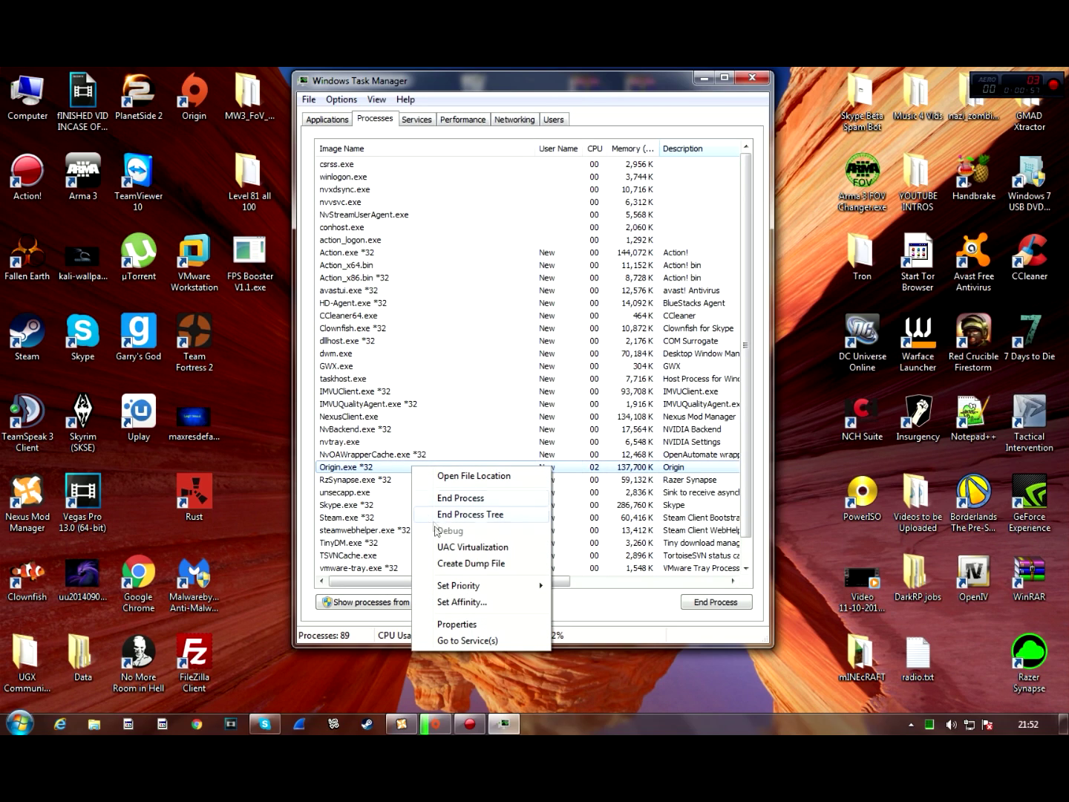
mouse_move(482, 586)
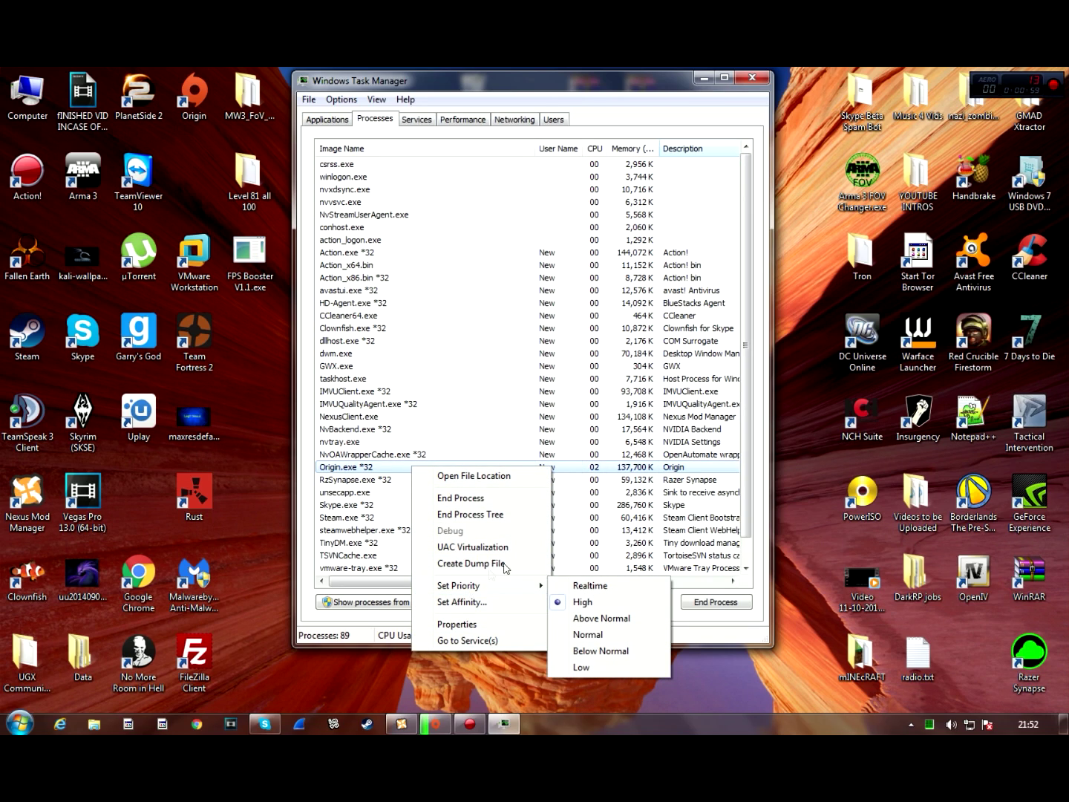
click(601, 586)
click(544, 417)
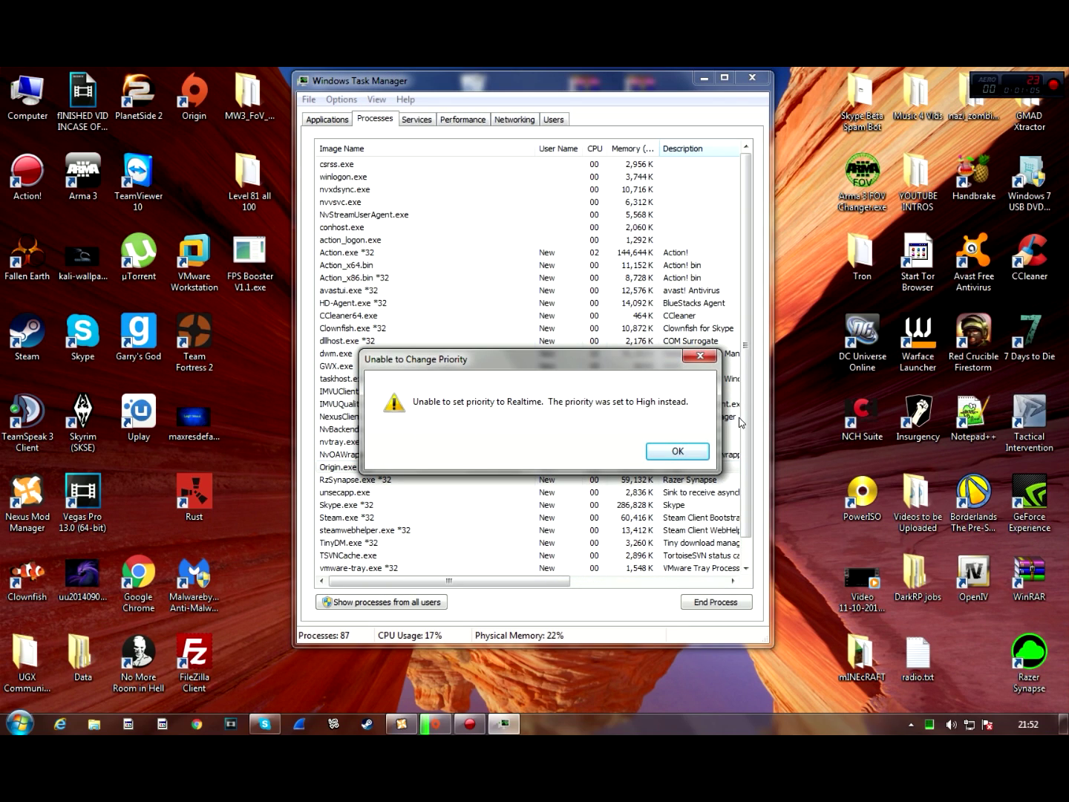
click(680, 454)
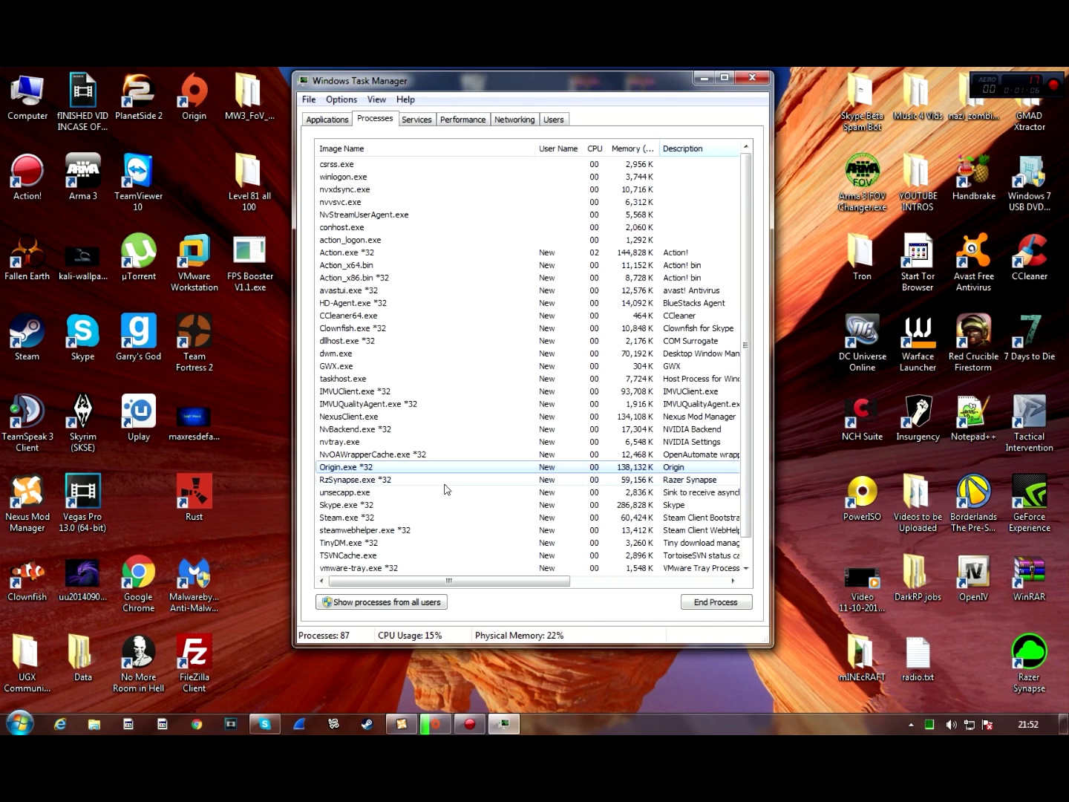
Step: Inspect Origin.exe's file properties and version details, including the Copyright entry
right_click(425, 470)
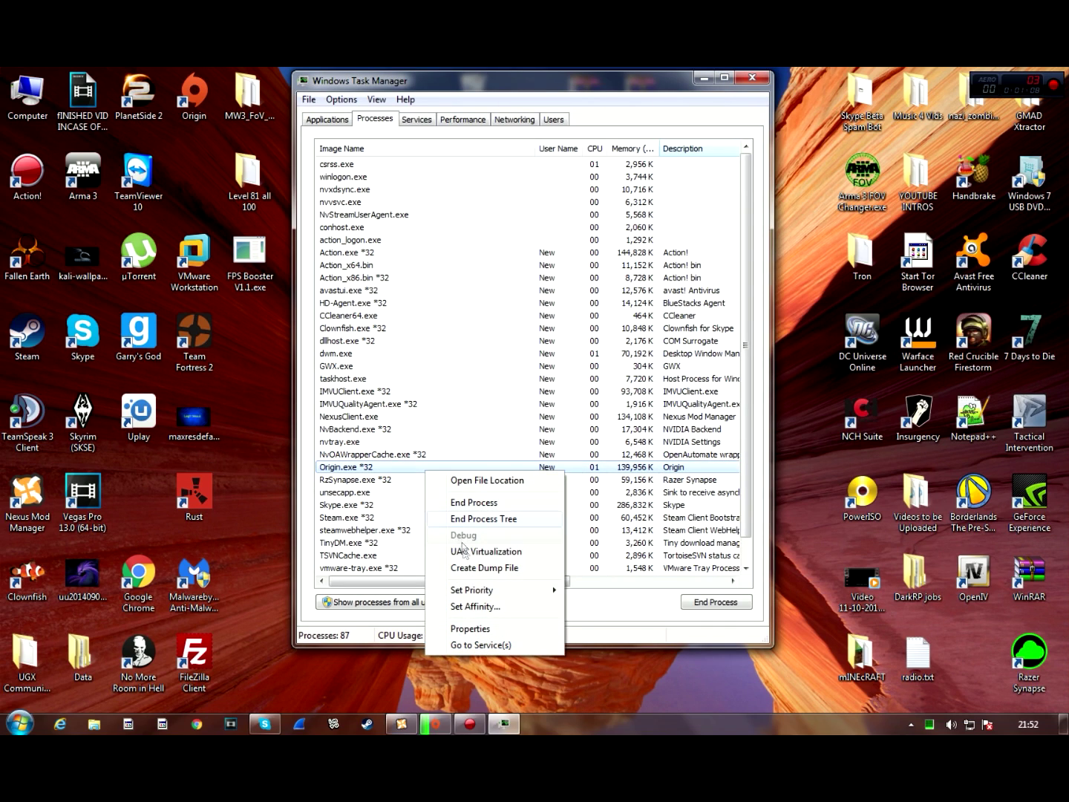
click(468, 629)
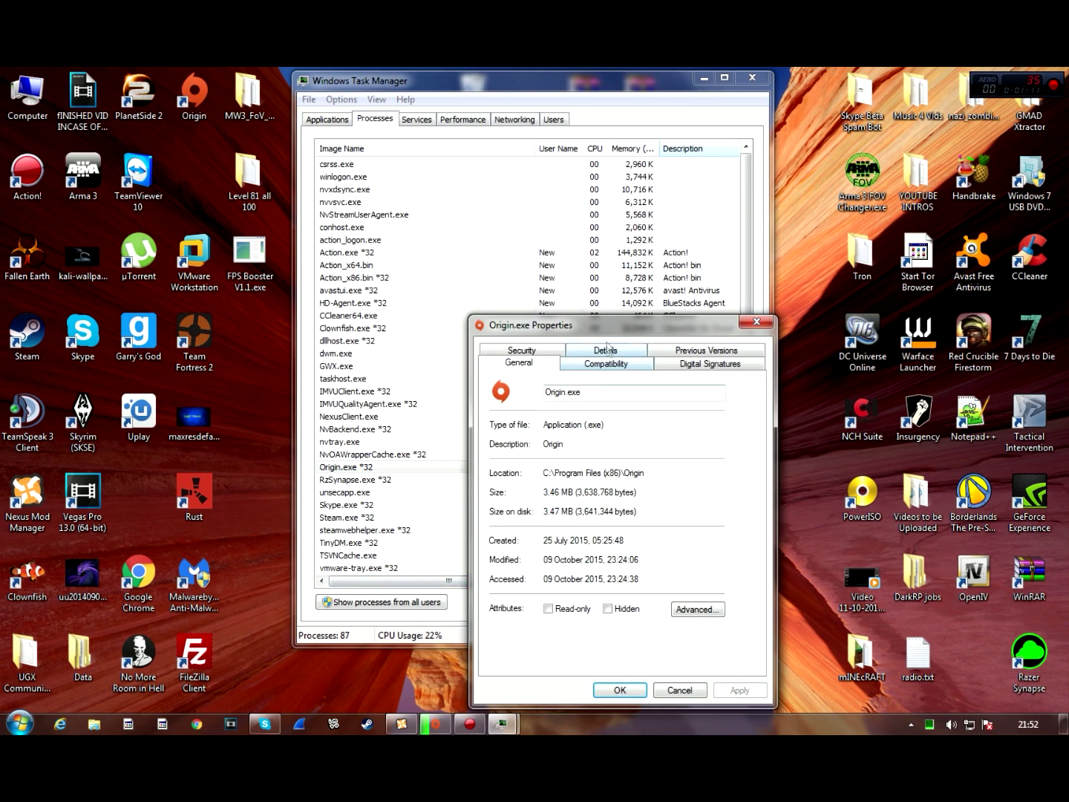
drag(607, 325, 499, 271)
click(492, 306)
click(416, 430)
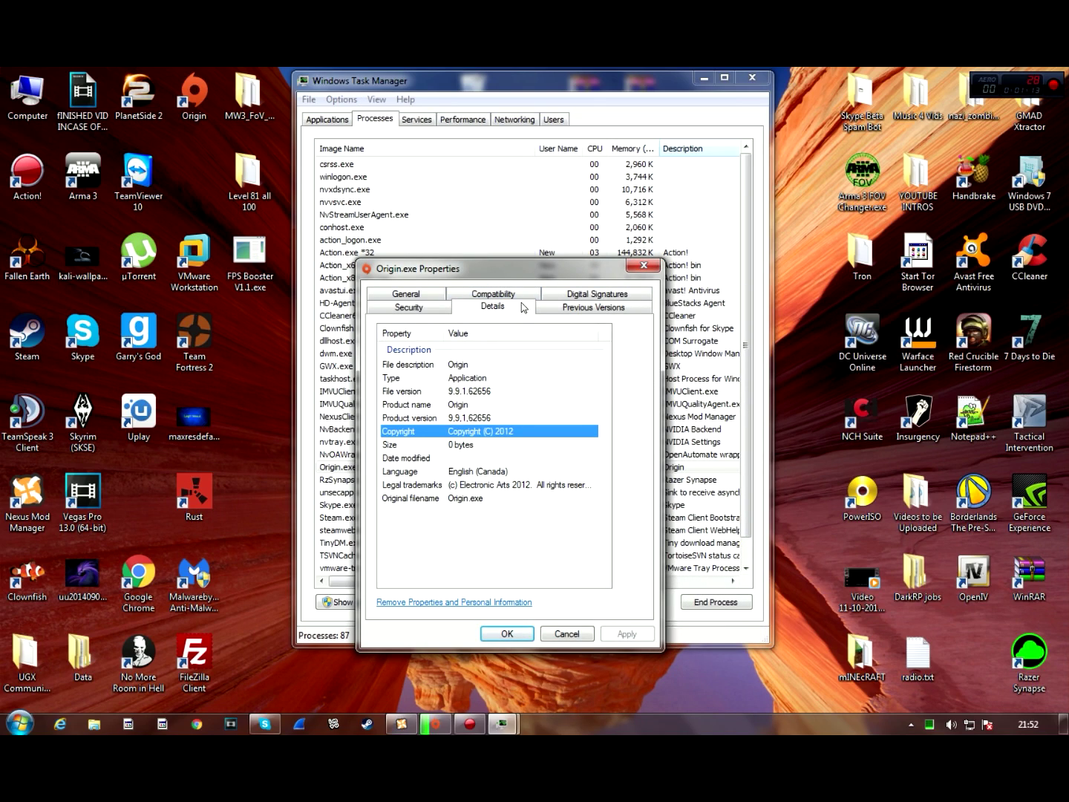
click(643, 265)
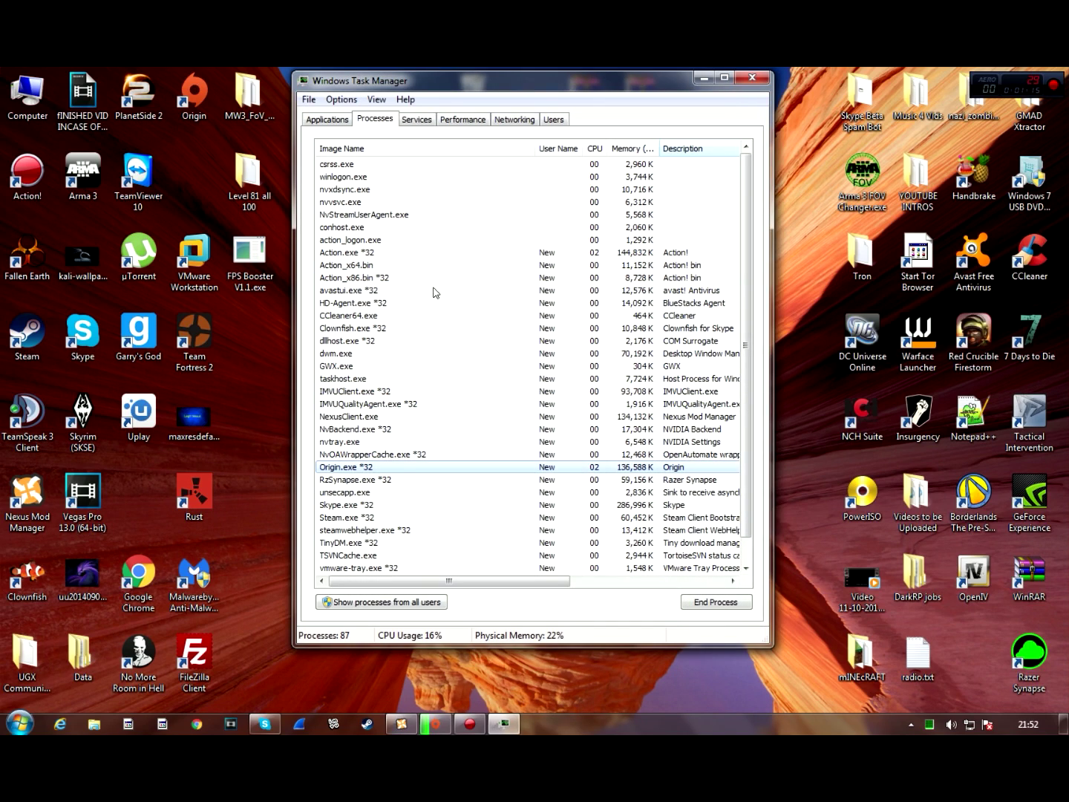
Step: Keep Origin.exe's processor affinity on all eight CPUs
right_click(372, 468)
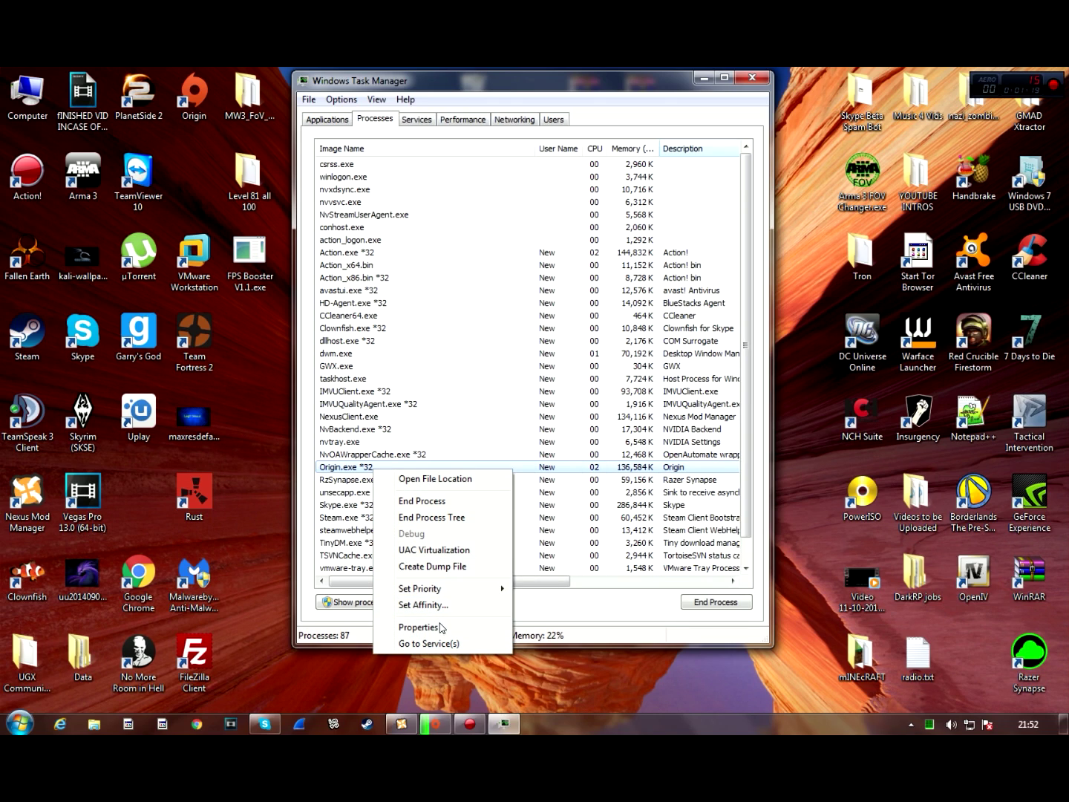
click(444, 606)
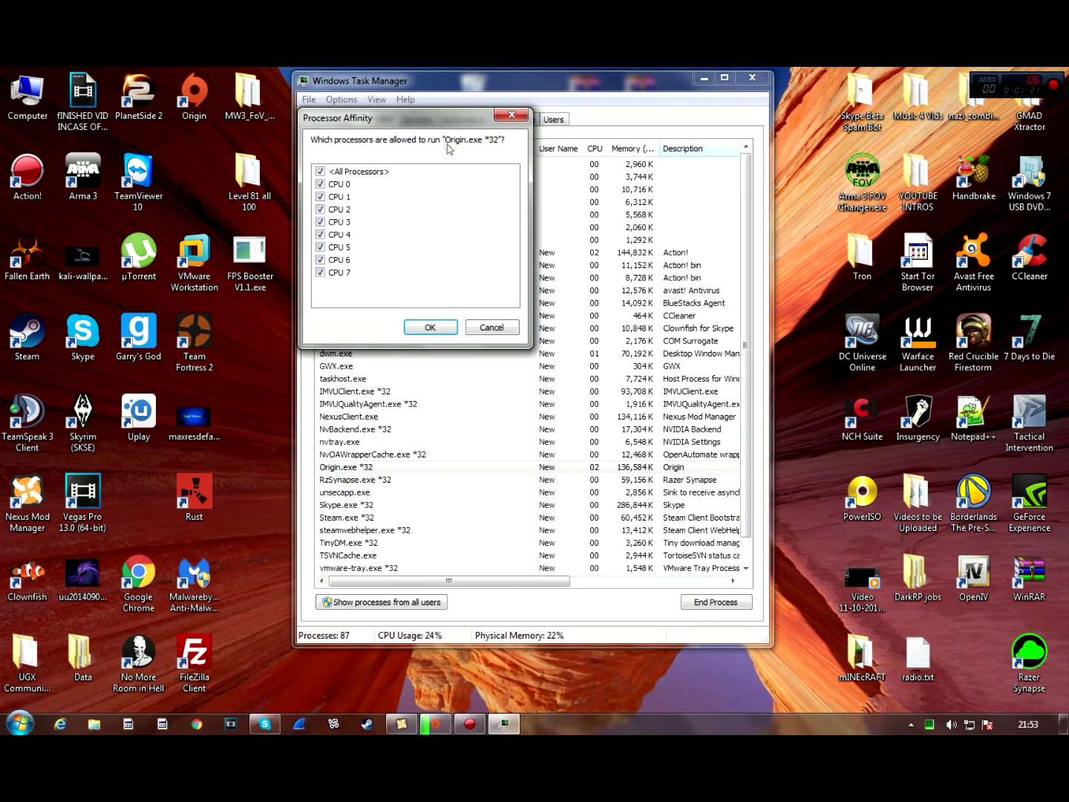
drag(446, 118, 503, 119)
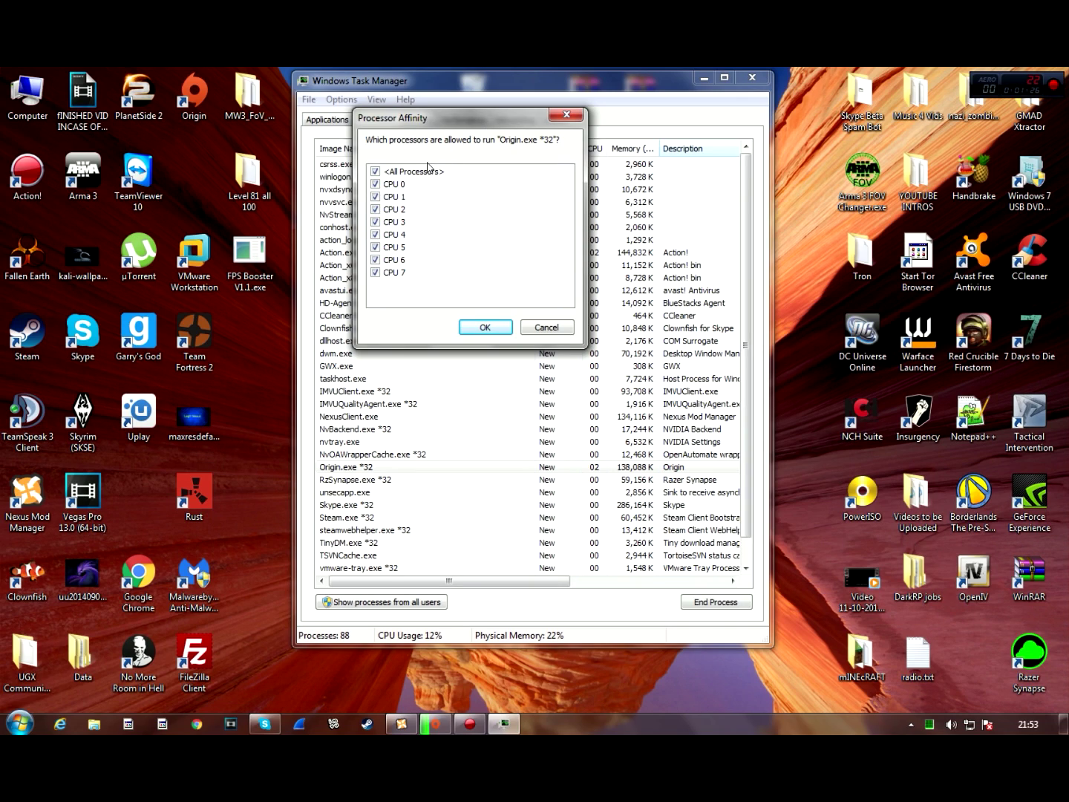
click(484, 326)
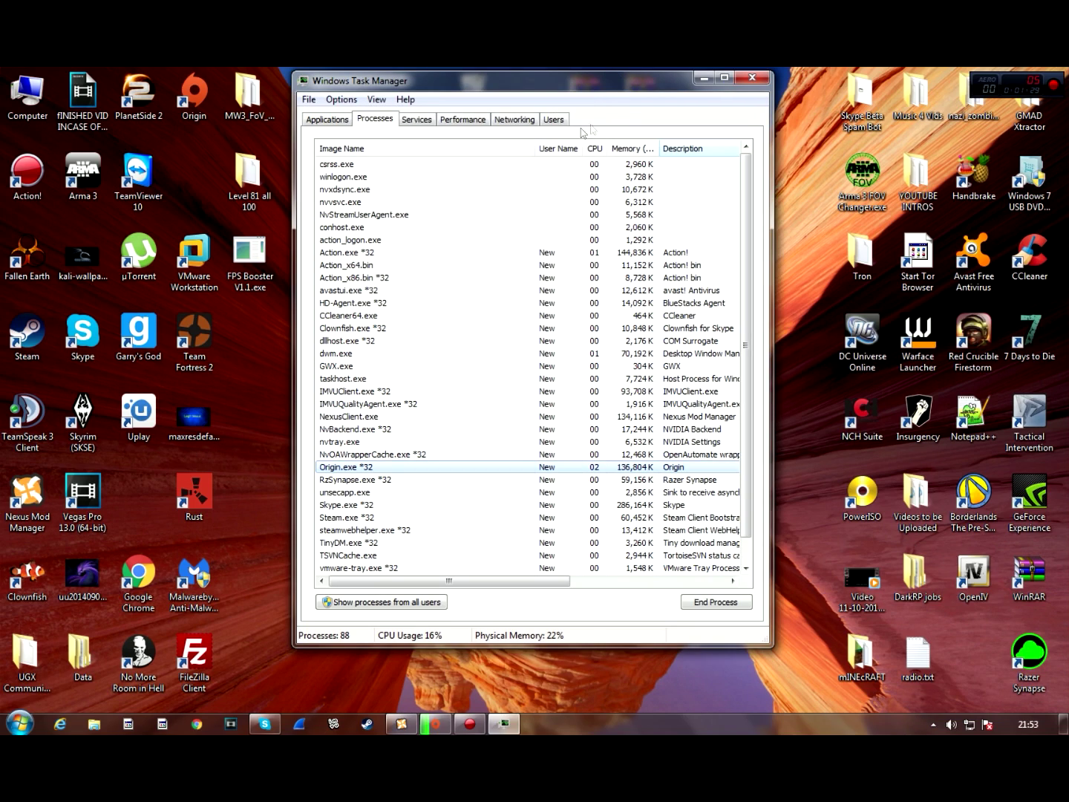
Step: Close Task Manager and clear the desktop icon selection
drag(562, 90, 604, 125)
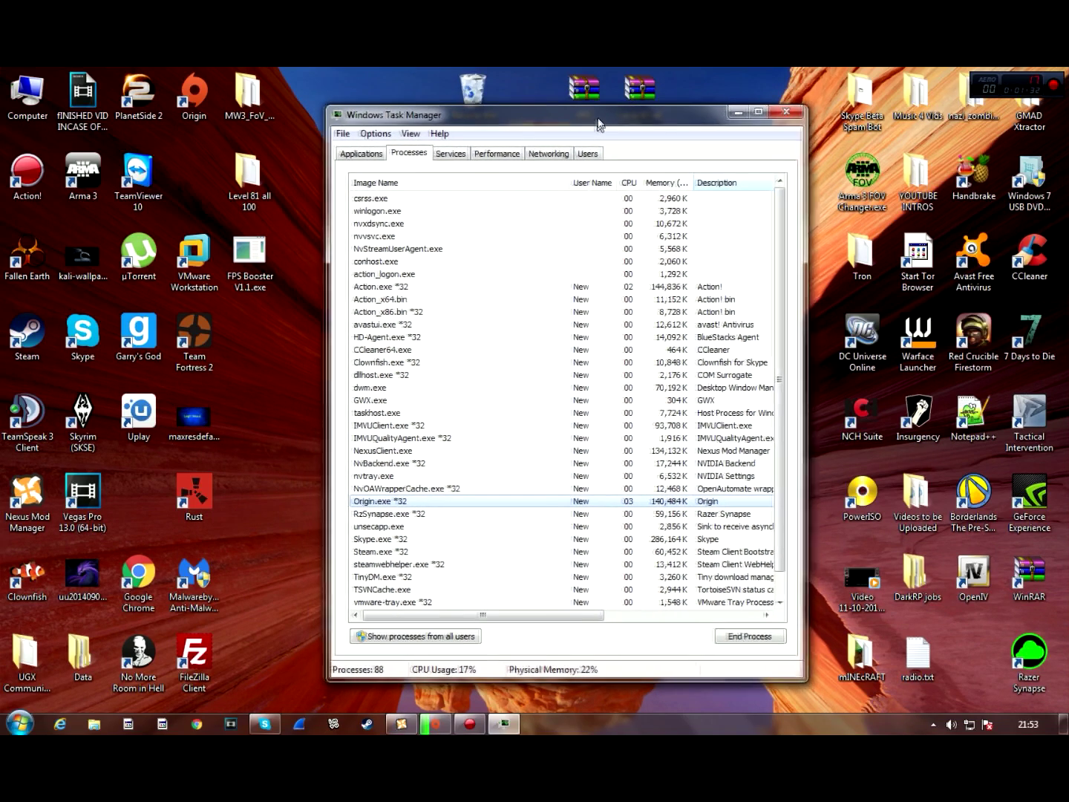
click(794, 112)
drag(1065, 70, 3, 709)
click(372, 461)
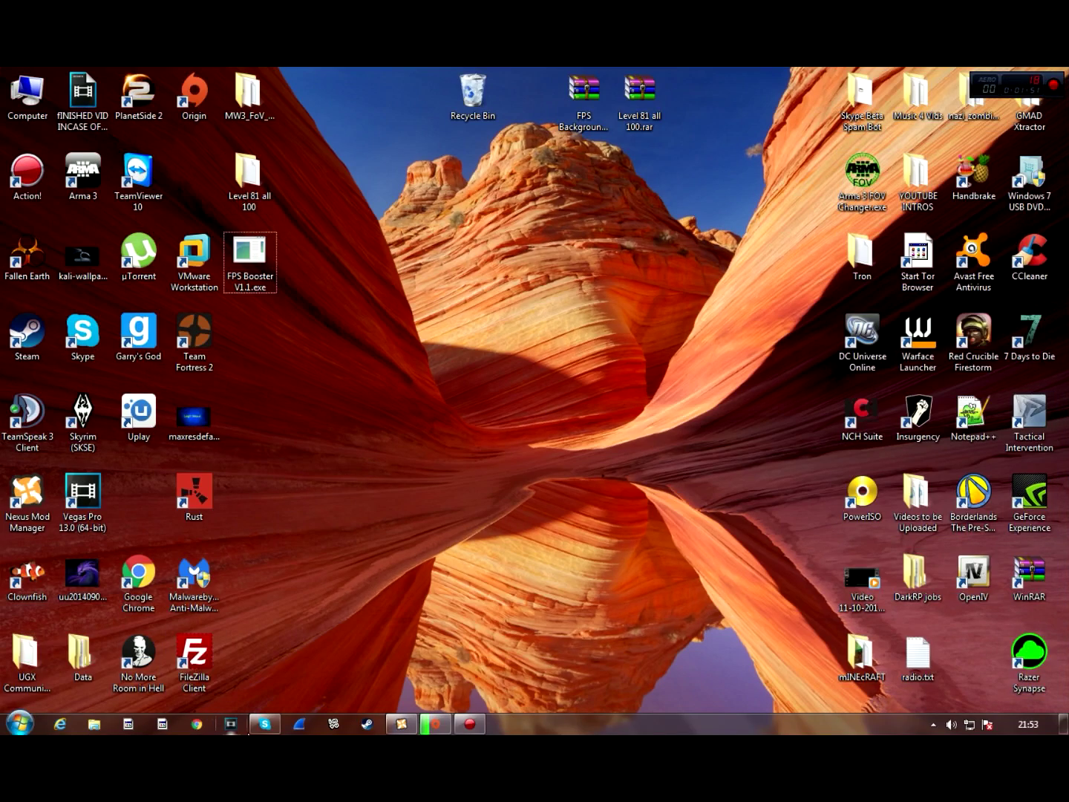
Step: Go through Control Panel > Network and Internet > Network and Sharing Center to Change adapter settings
key(super)
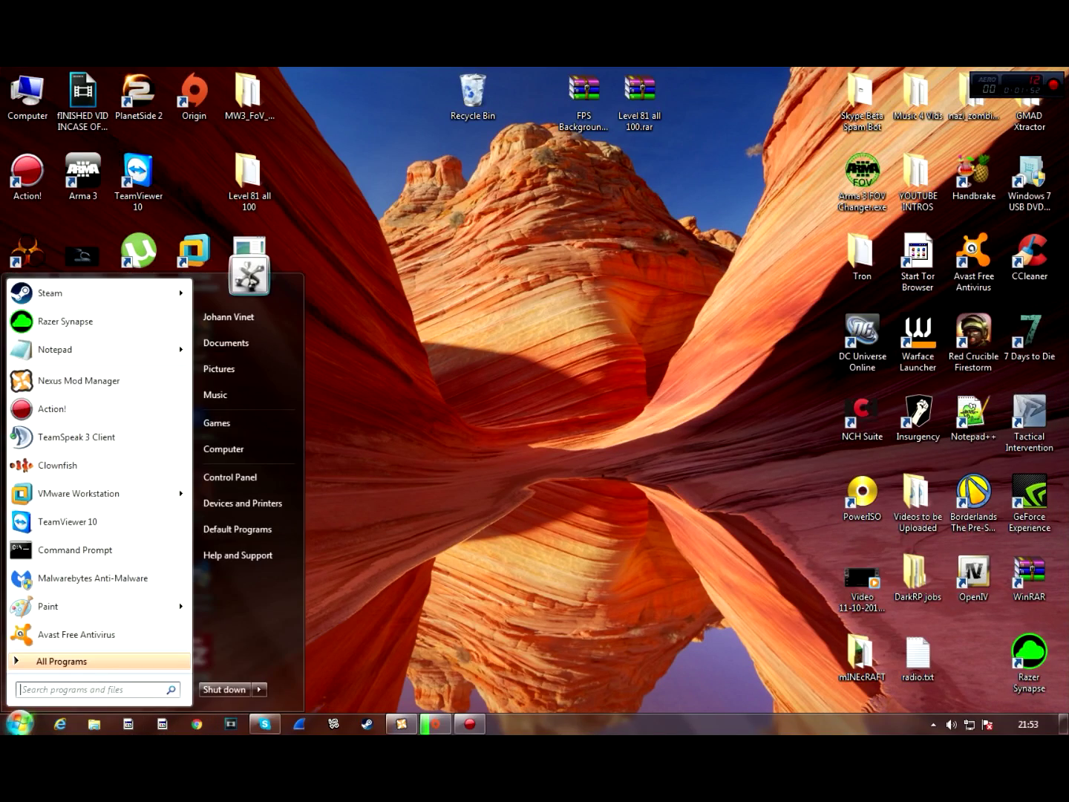
click(236, 483)
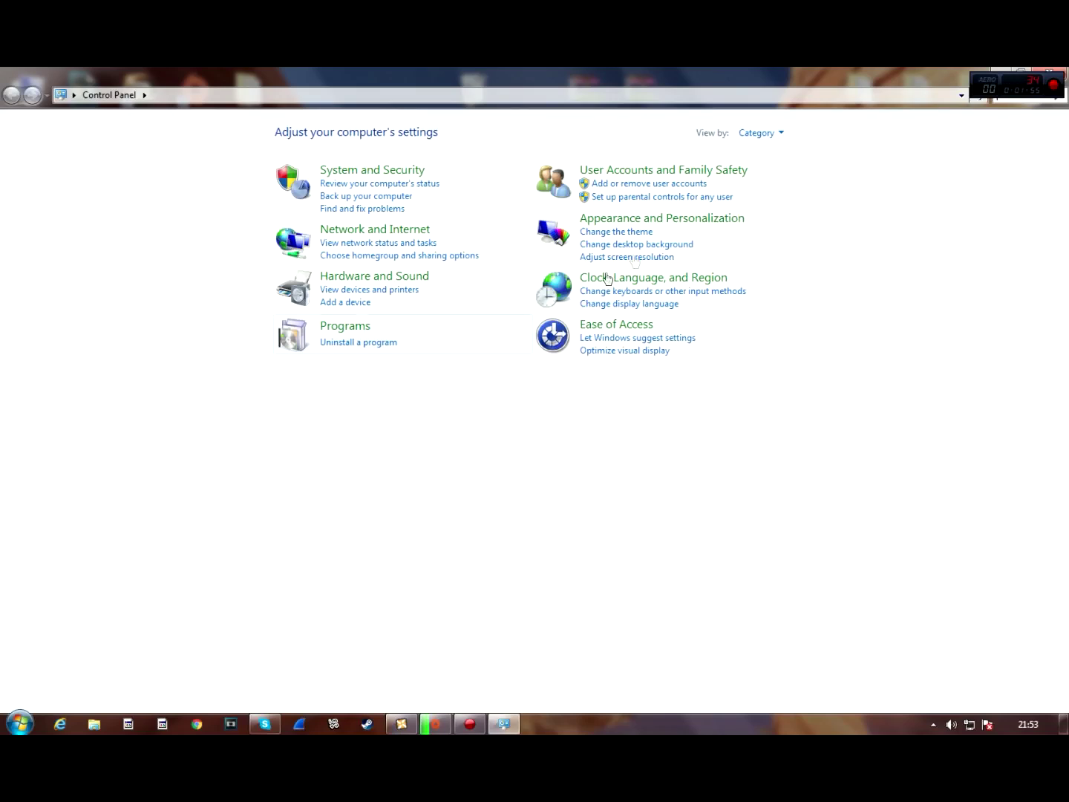
click(382, 231)
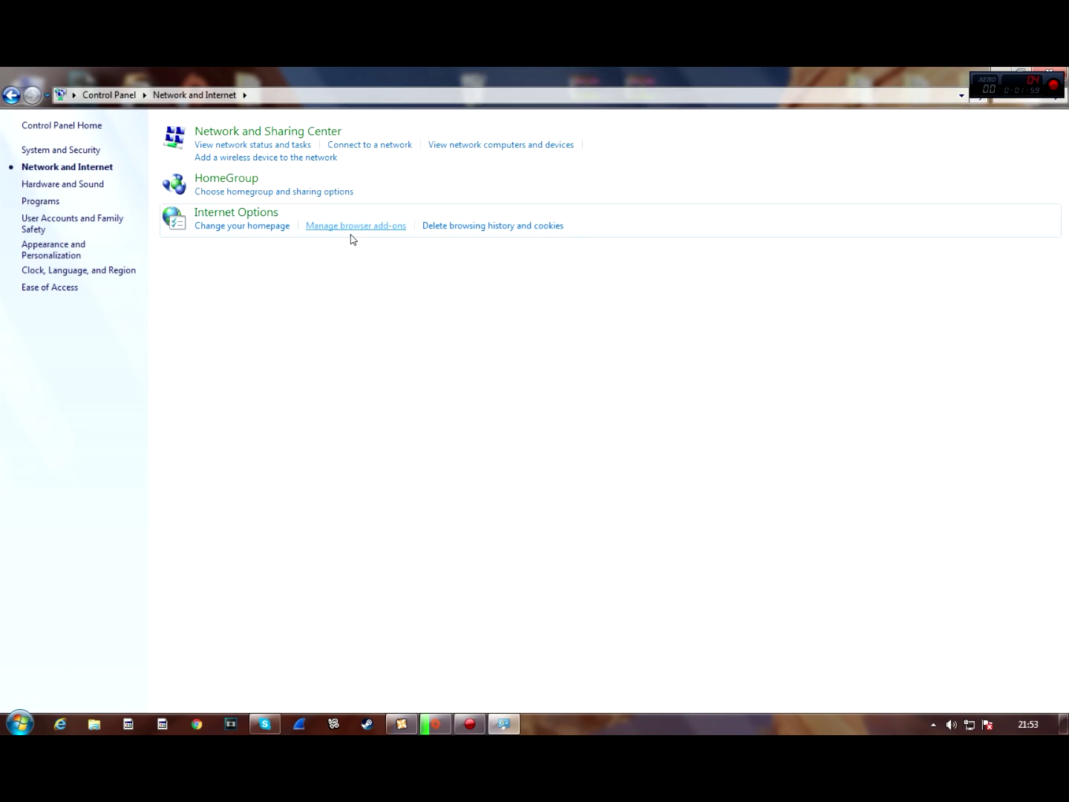
click(282, 131)
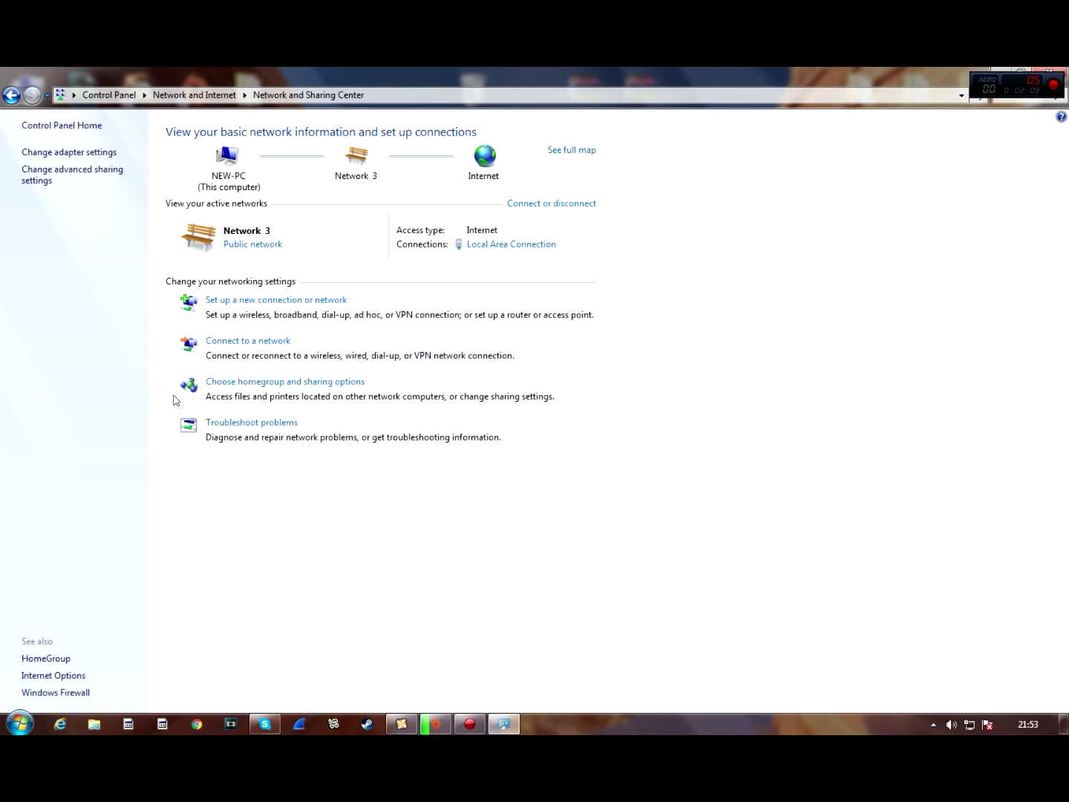
click(85, 153)
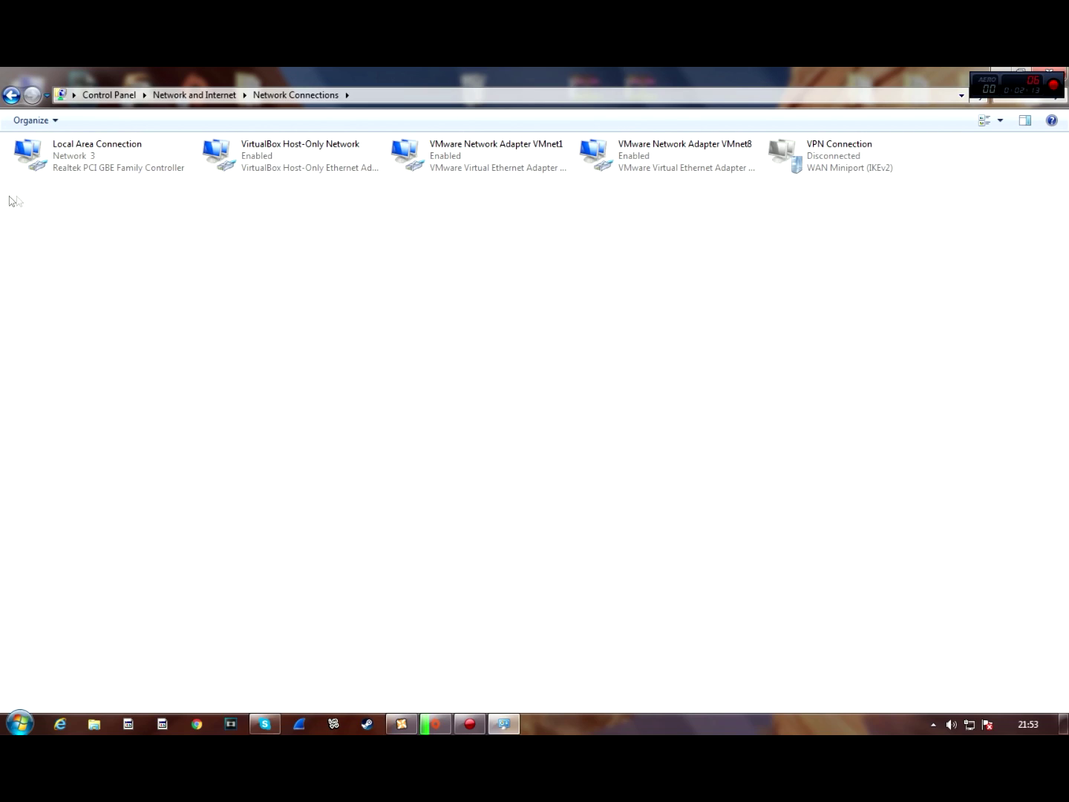
Step: Open Local Area Connection properties and its Internet Protocol Version 4 (TCP/IPv4) settings
right_click(89, 152)
click(130, 295)
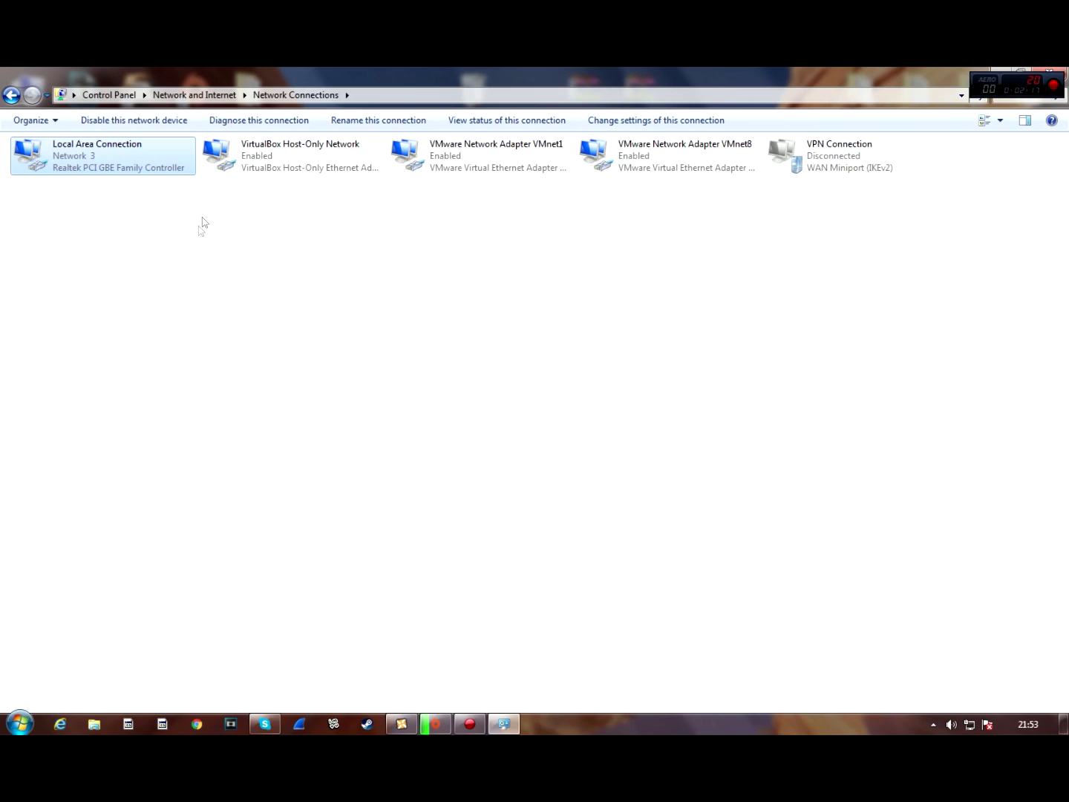
scroll(220, 236, down, 1)
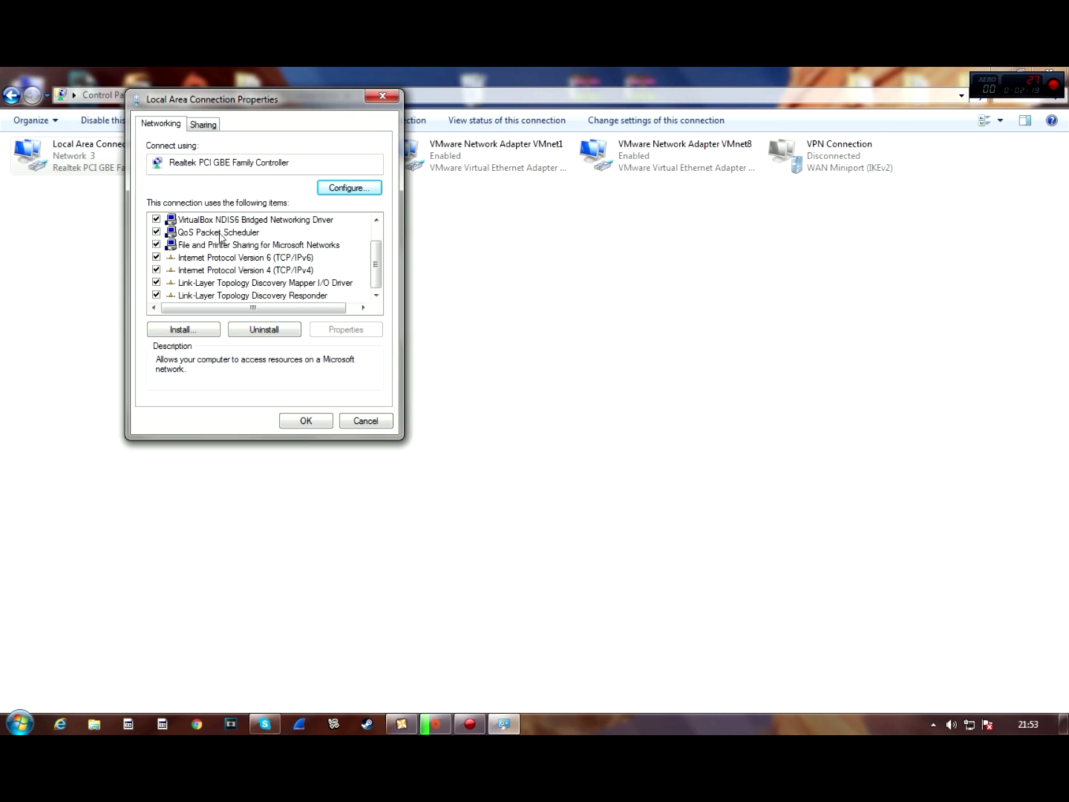
scroll(260, 228, up, 1)
scroll(261, 245, down, 1)
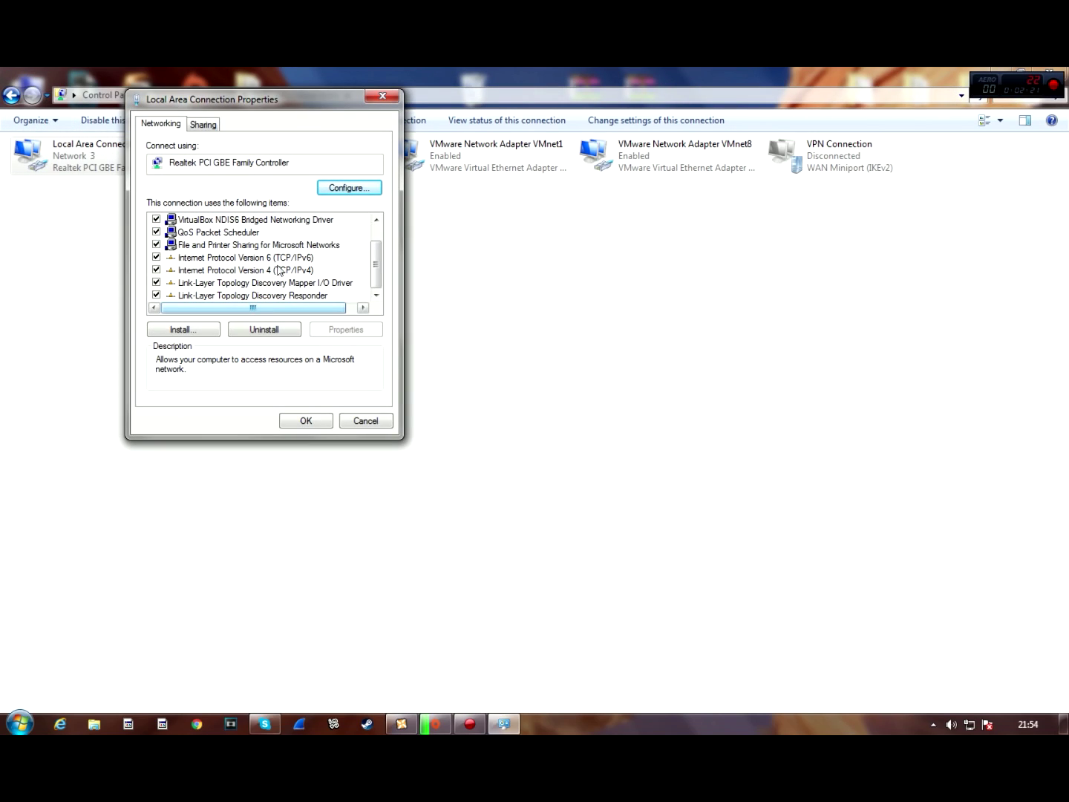
scroll(290, 257, up, 1)
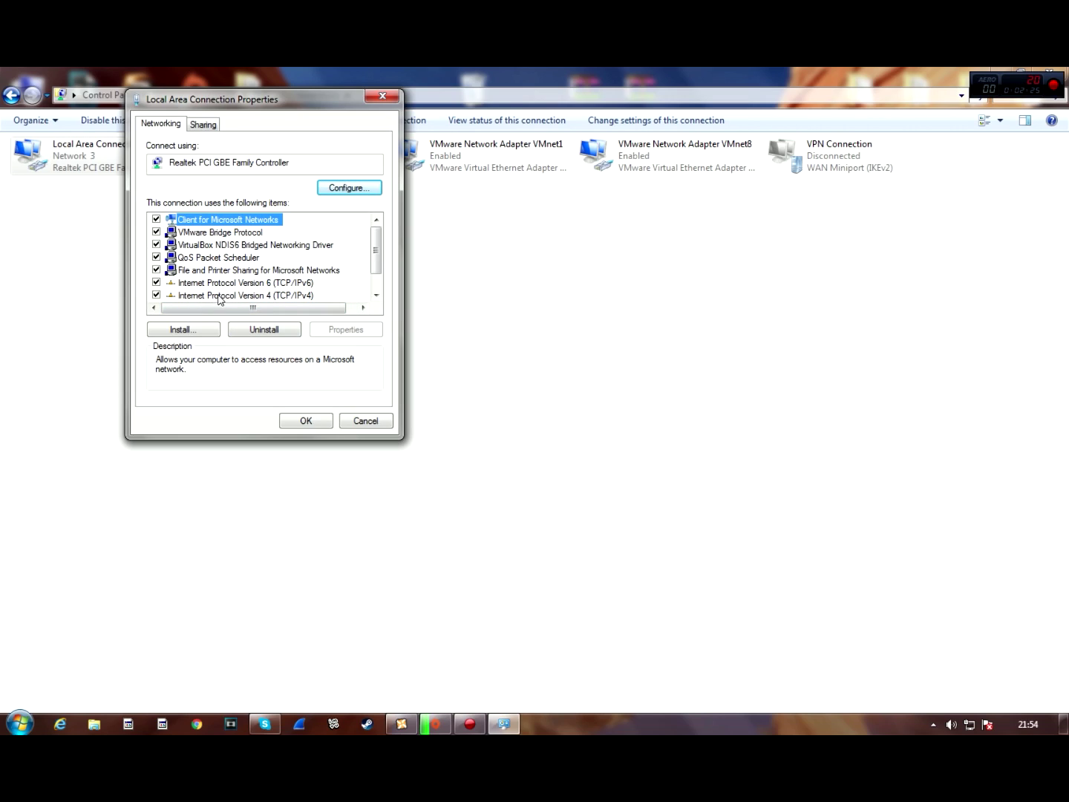
click(241, 297)
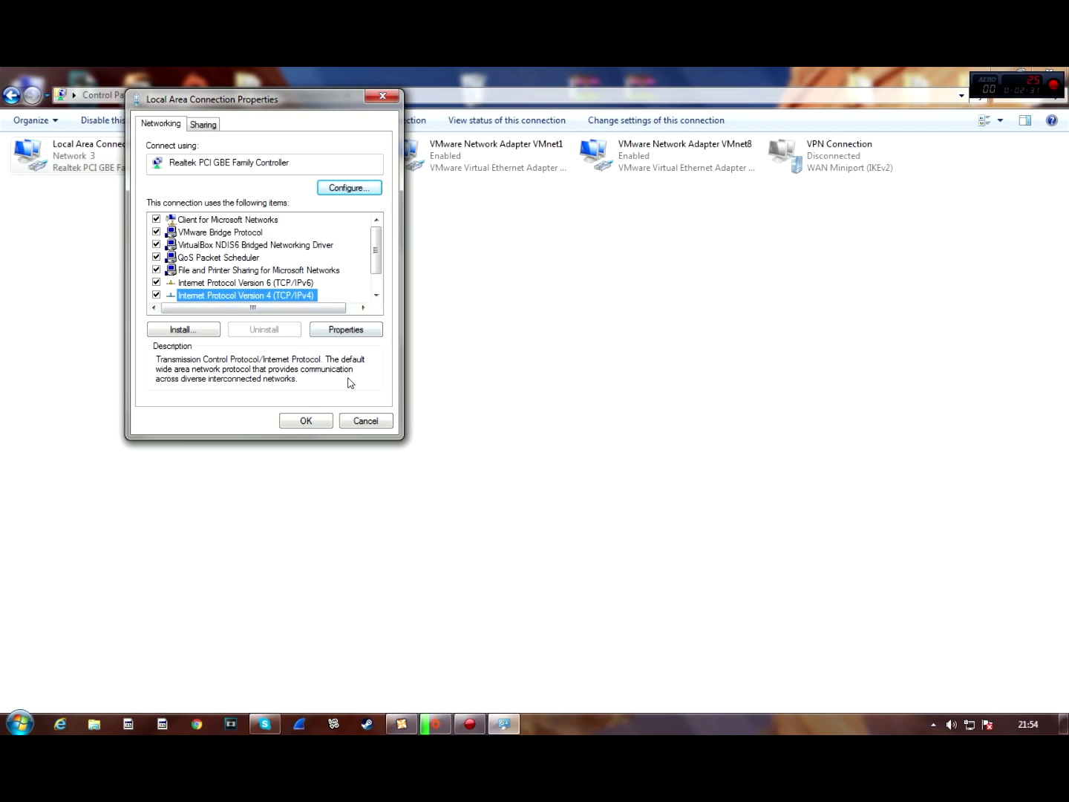
click(346, 330)
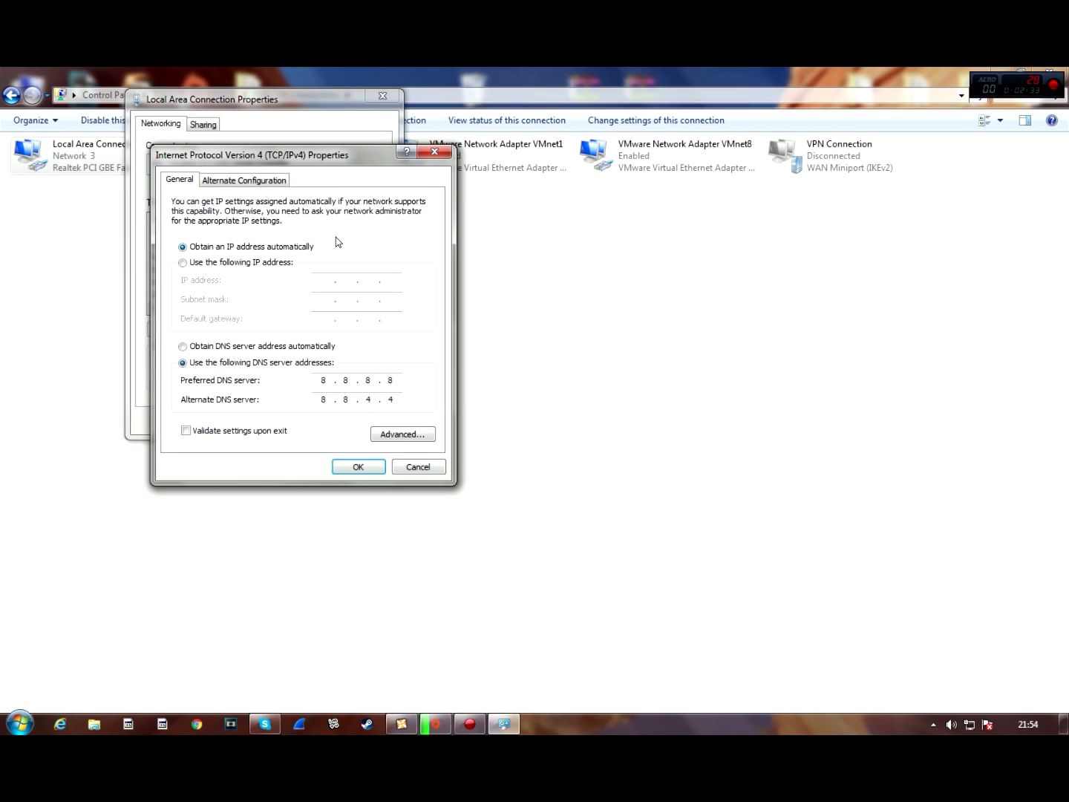
Step: Switch to manual DNS servers 8.8.8.8 and 8.8.4.4, save, and close the network windows
drag(374, 166, 402, 138)
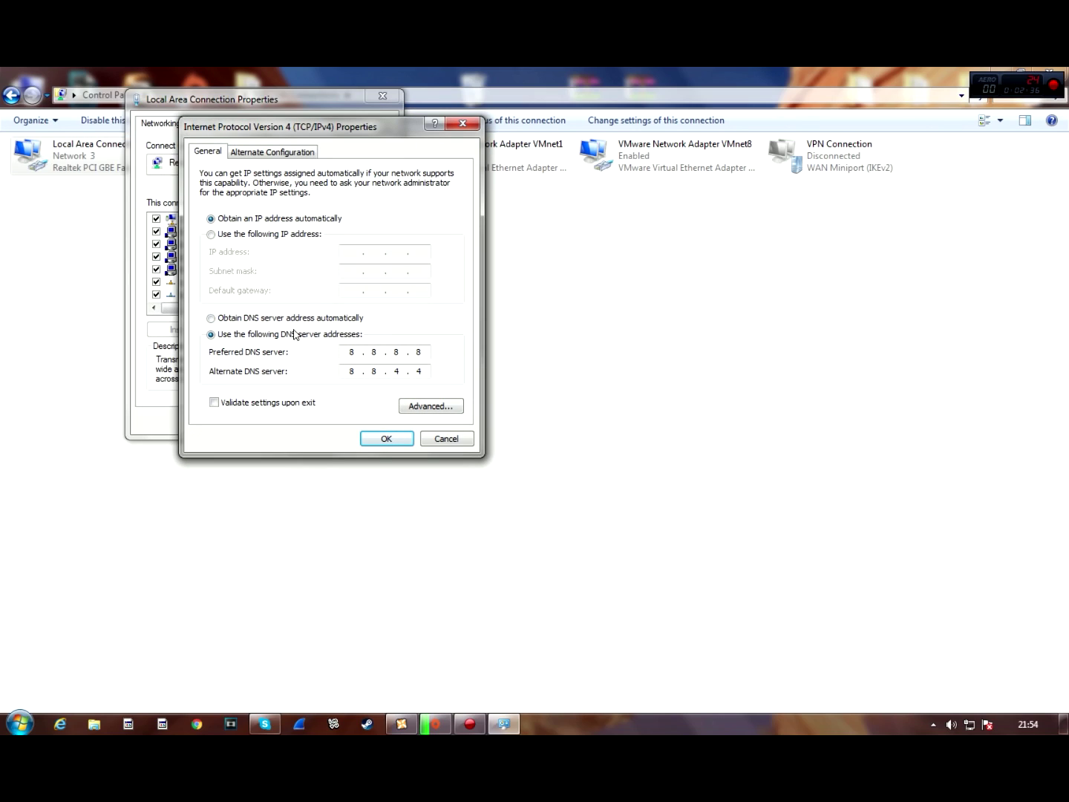
click(216, 320)
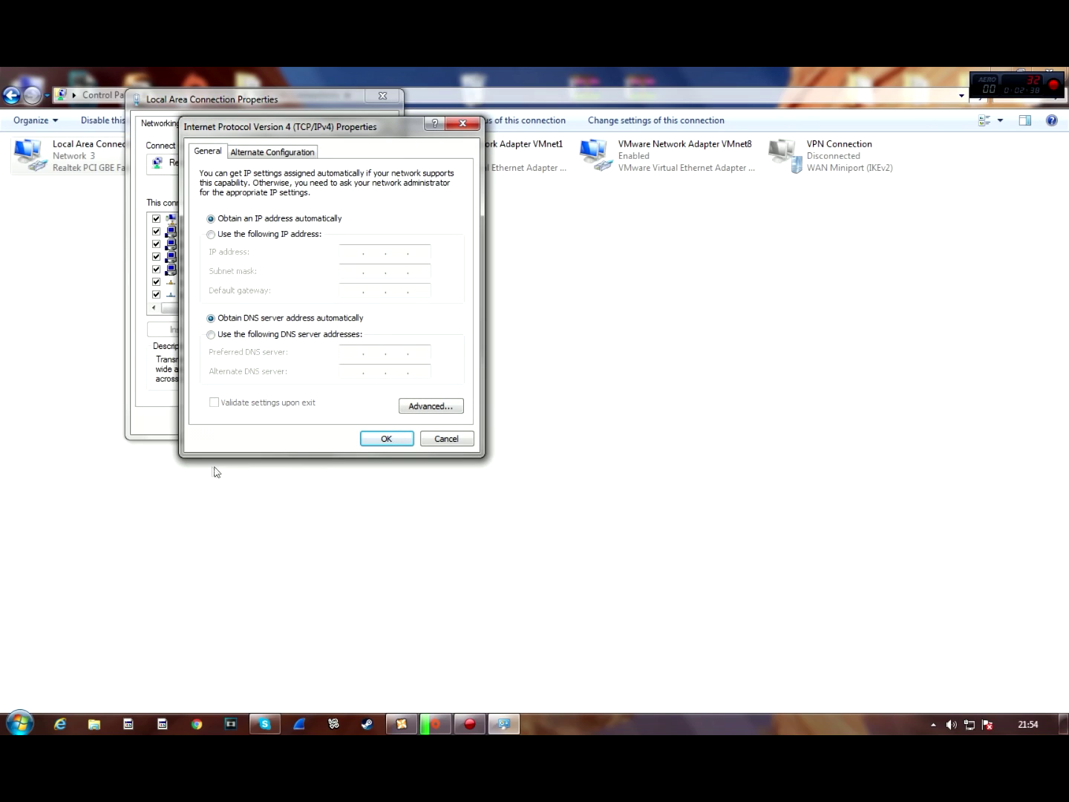
click(271, 152)
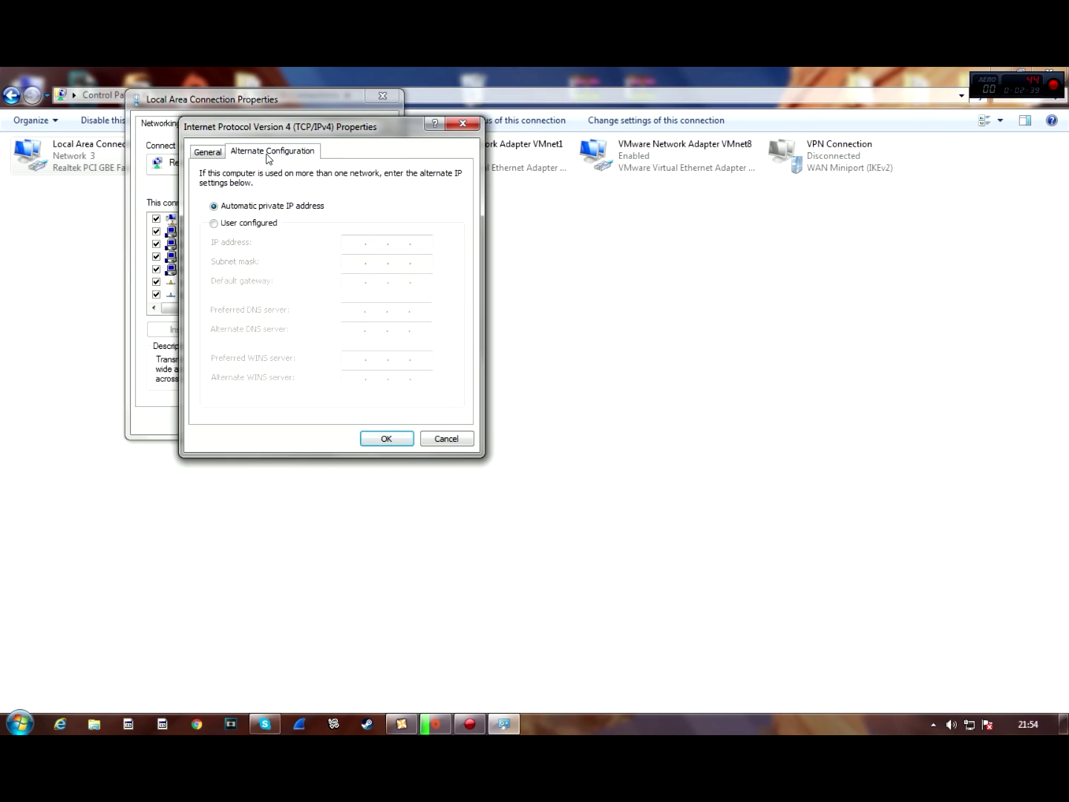
click(206, 153)
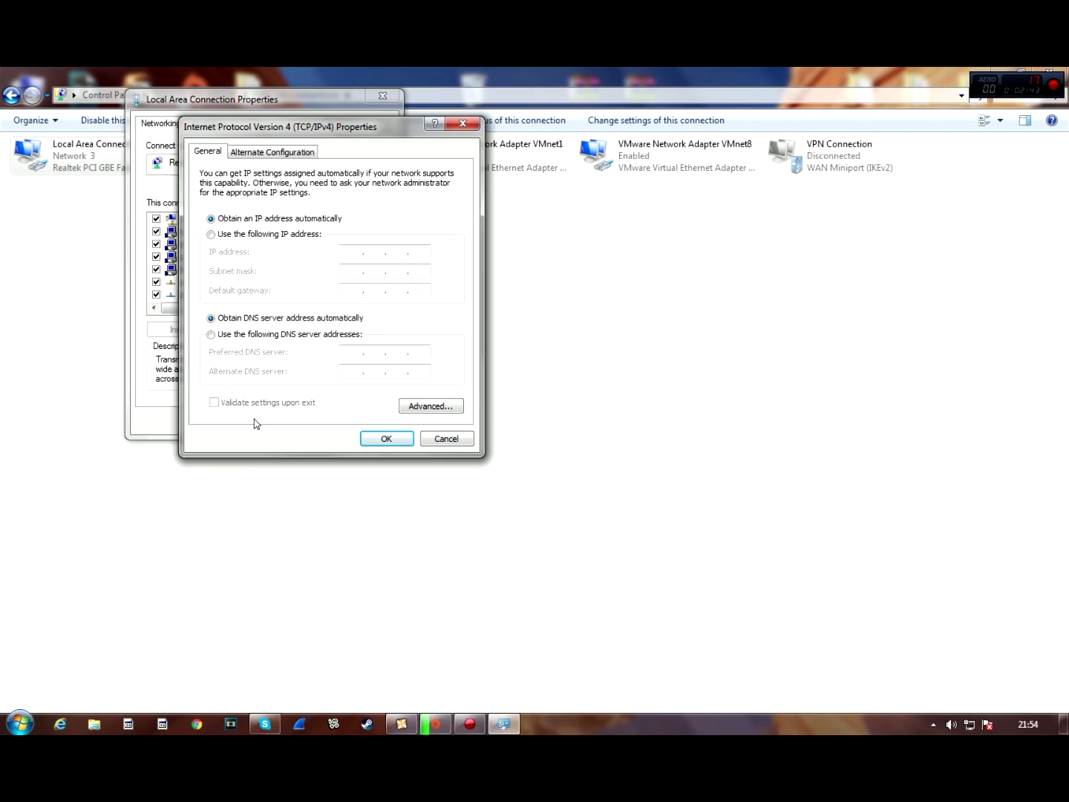
click(220, 336)
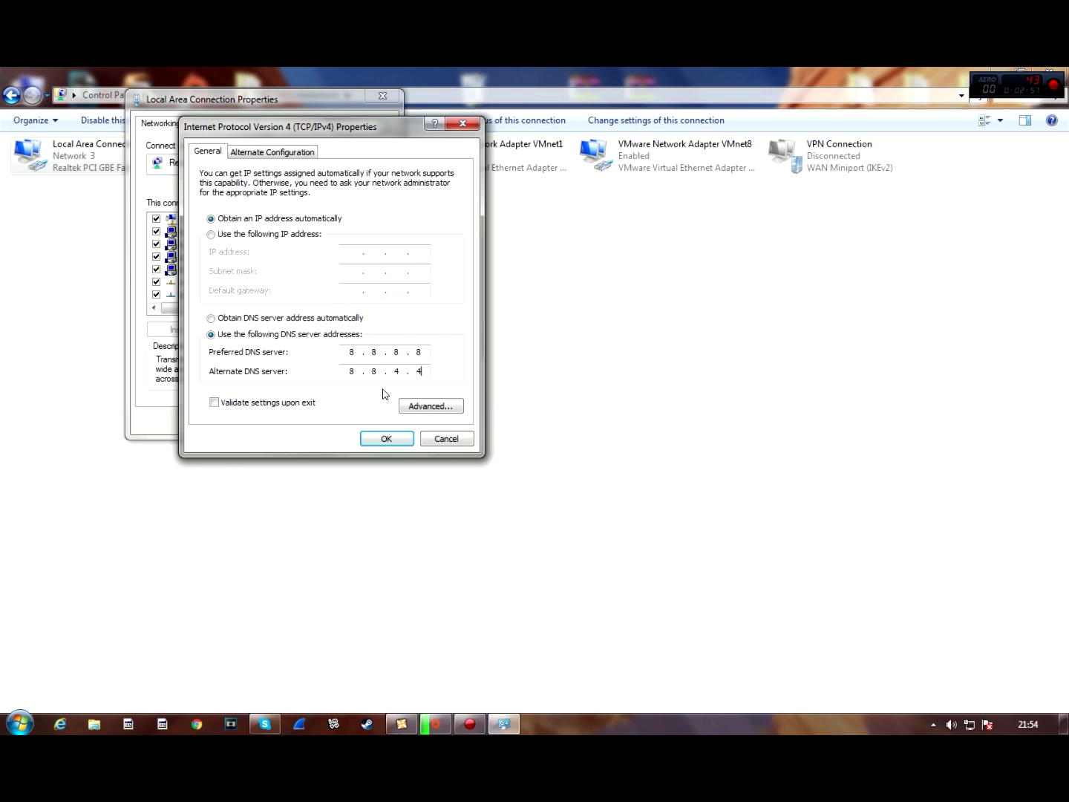
click(381, 438)
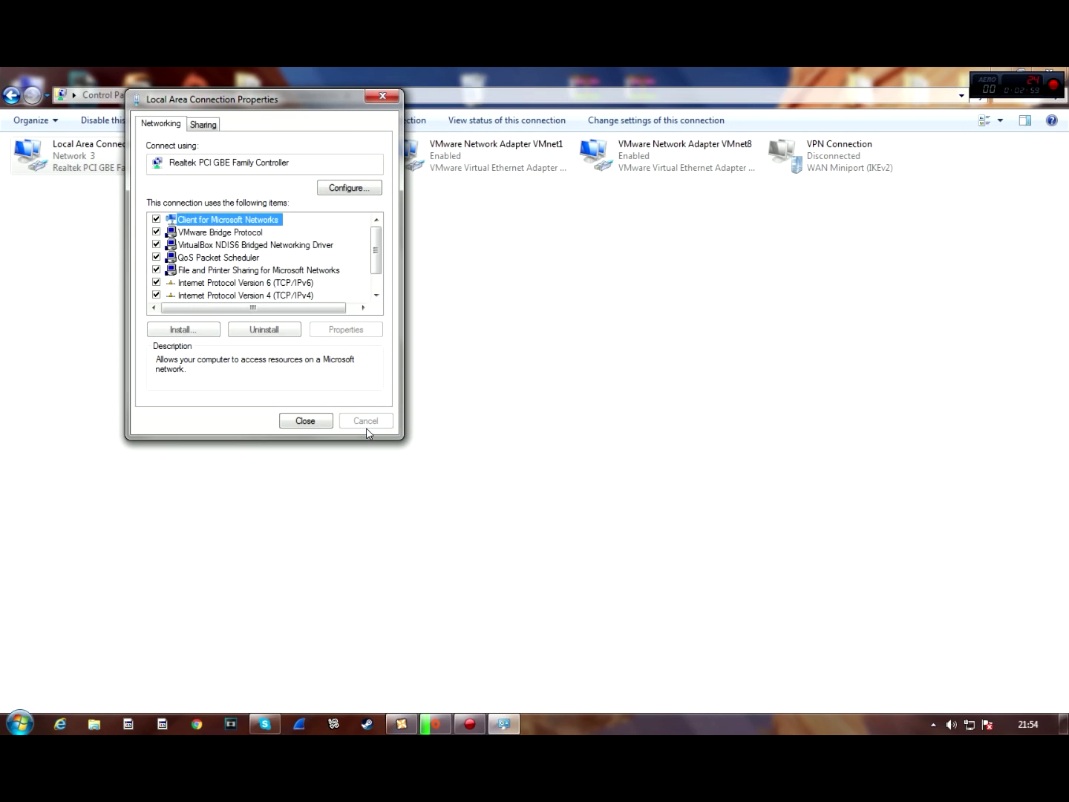
click(306, 421)
key(alt+F4)
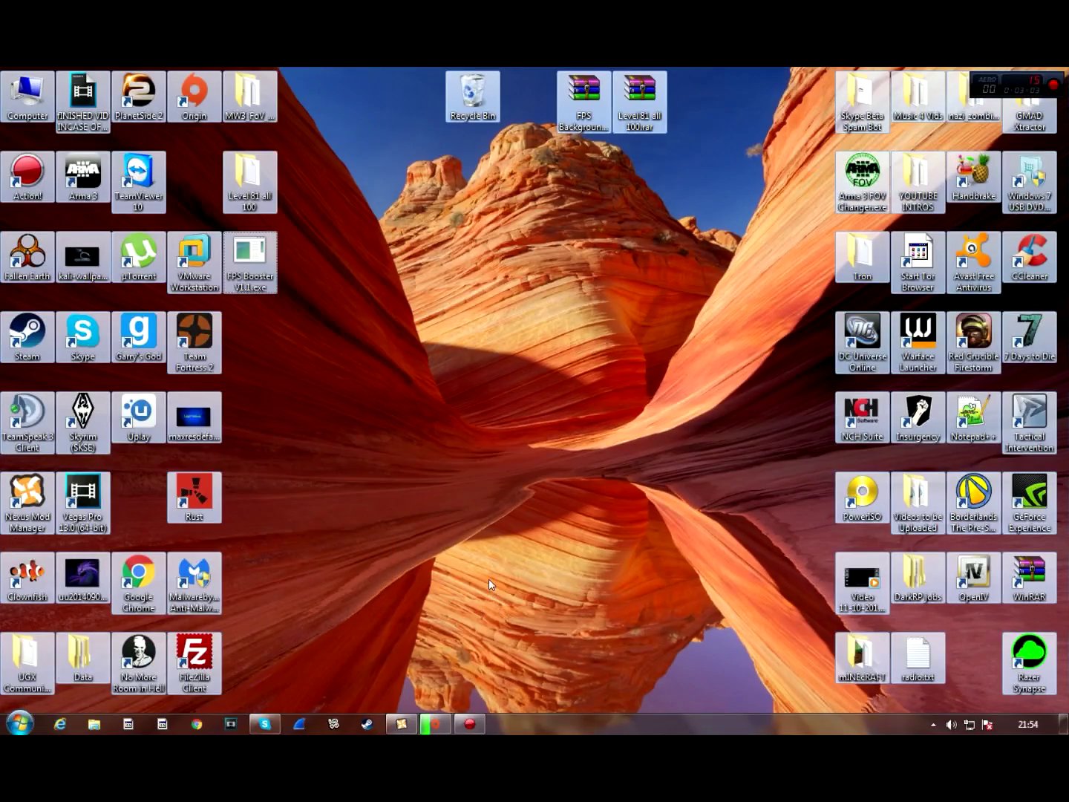
Step: Restore Origin on screen and check Battlefield 3 Limited Edition downloading at 33%
click(527, 624)
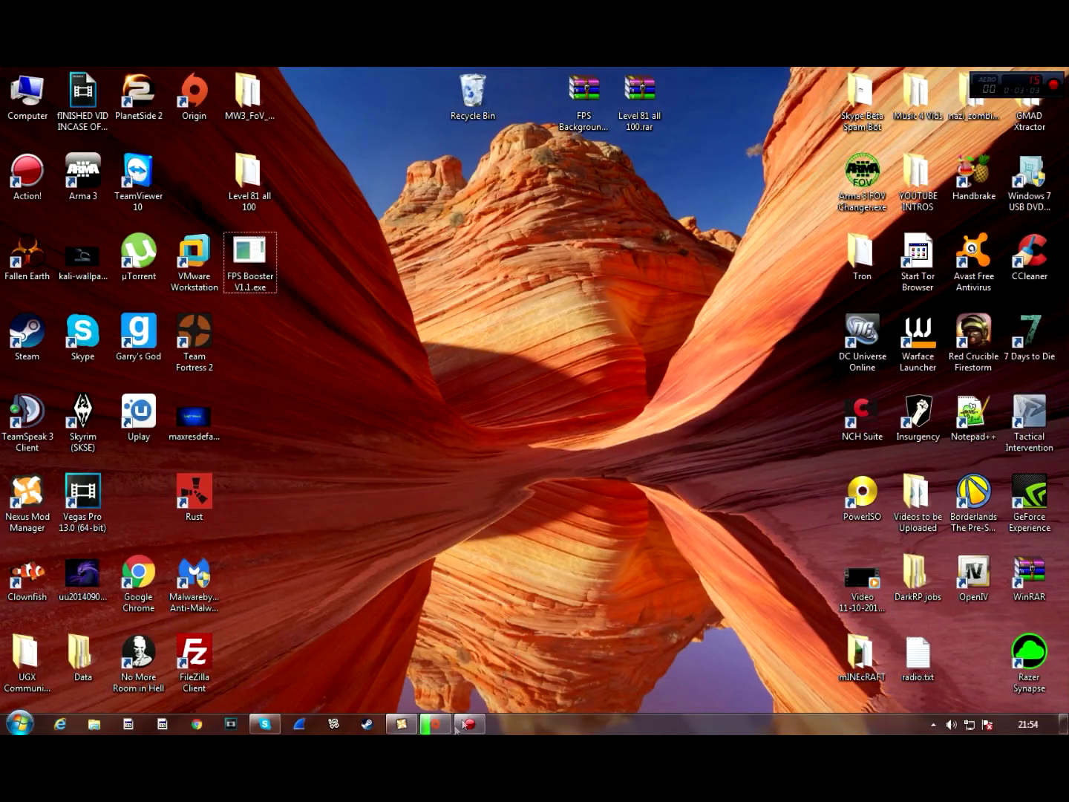
click(436, 723)
drag(561, 140, 700, 66)
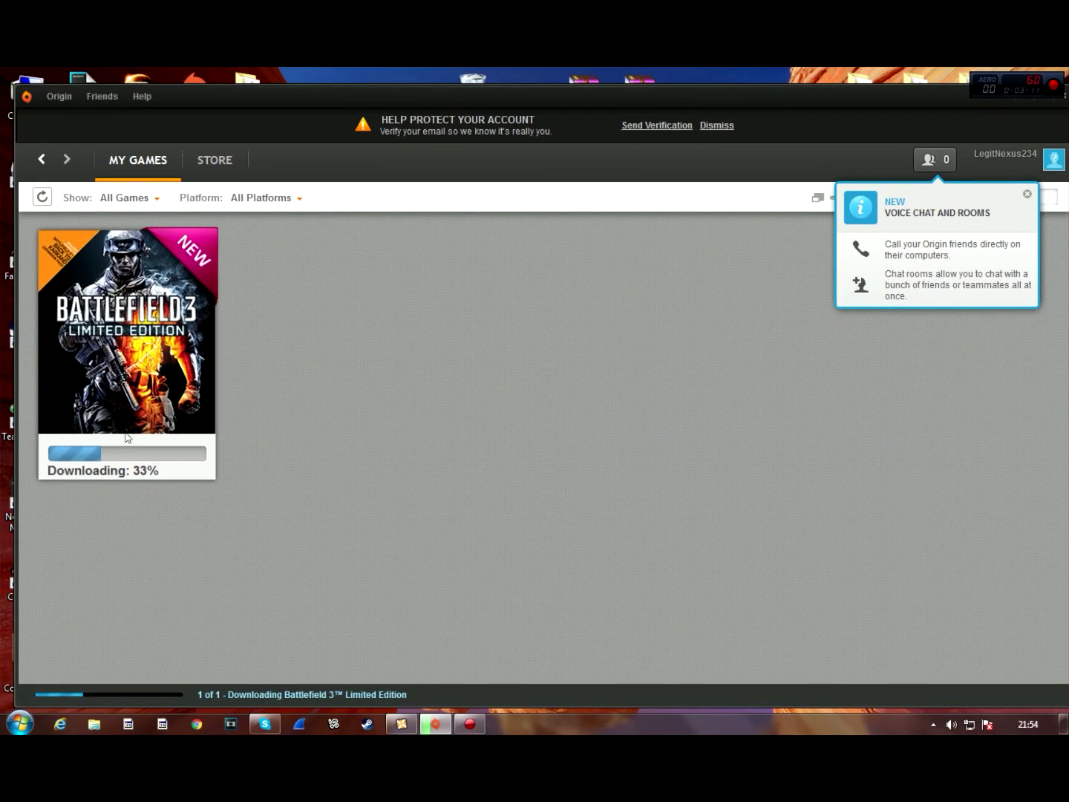
click(201, 430)
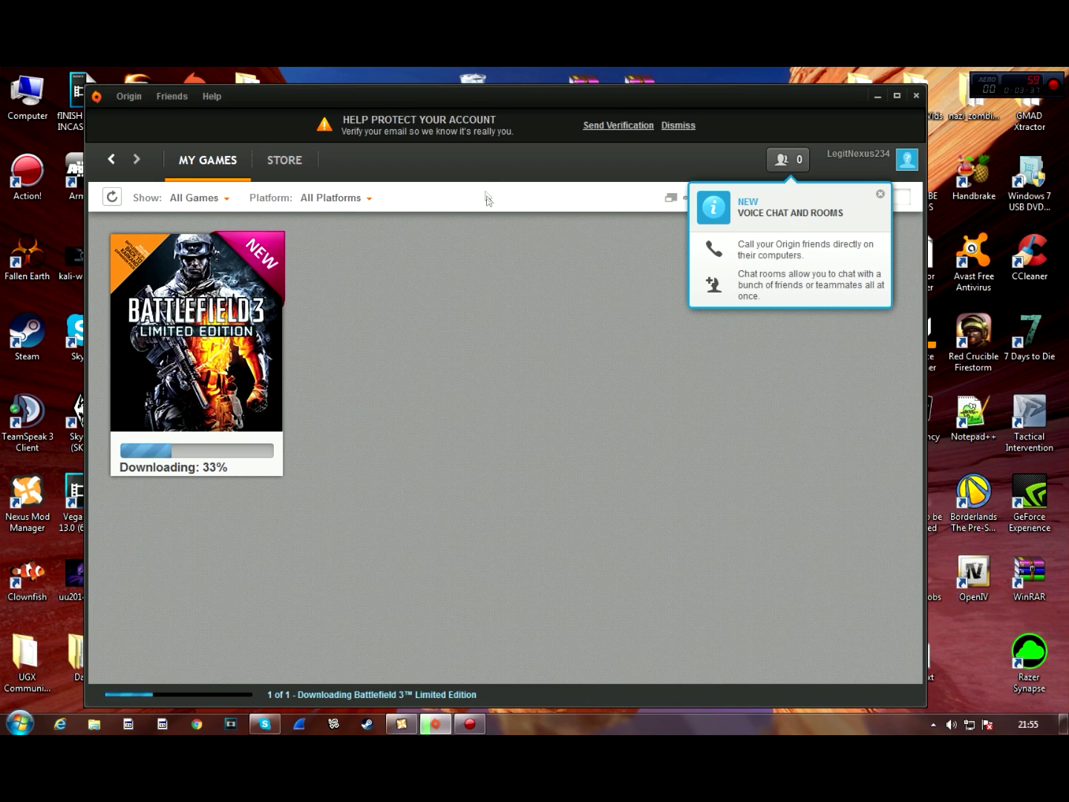
mouse_move(502, 116)
mouse_down()
mouse_move(509, 143)
mouse_move(145, 93)
mouse_move(452, 366)
mouse_move(503, 202)
mouse_move(514, 105)
mouse_up()
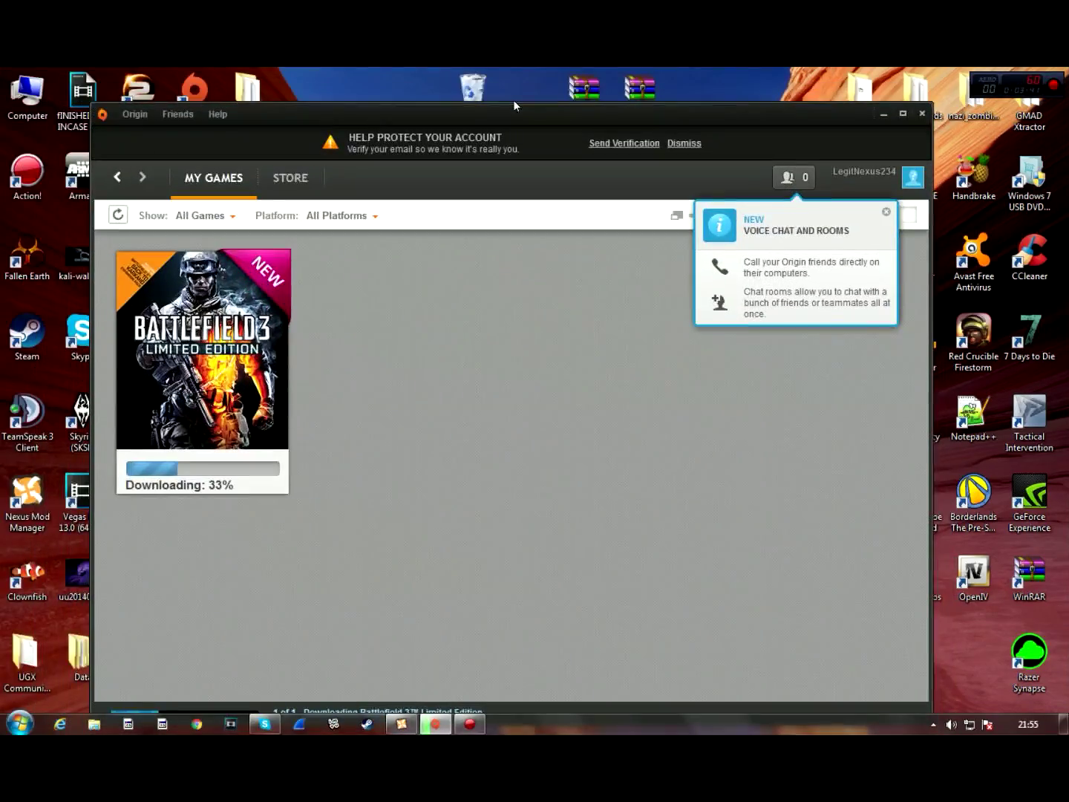